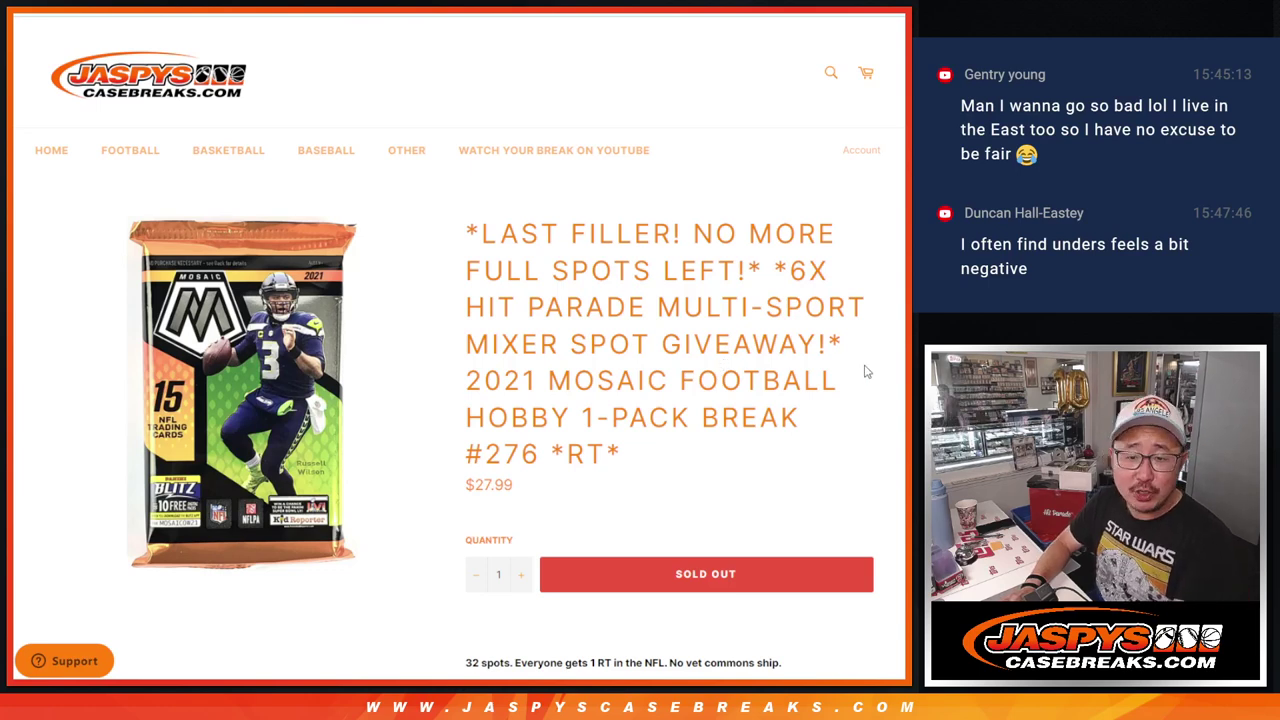
# Highlight the break name "2021 MOSAIC FOOTBALL HOBBY 1-PACK BREAK #276 *RT*" and the "LAST FILLER!" wording in the product title.
pyautogui.moveTo(465, 384); pyautogui.dragTo(671, 449)
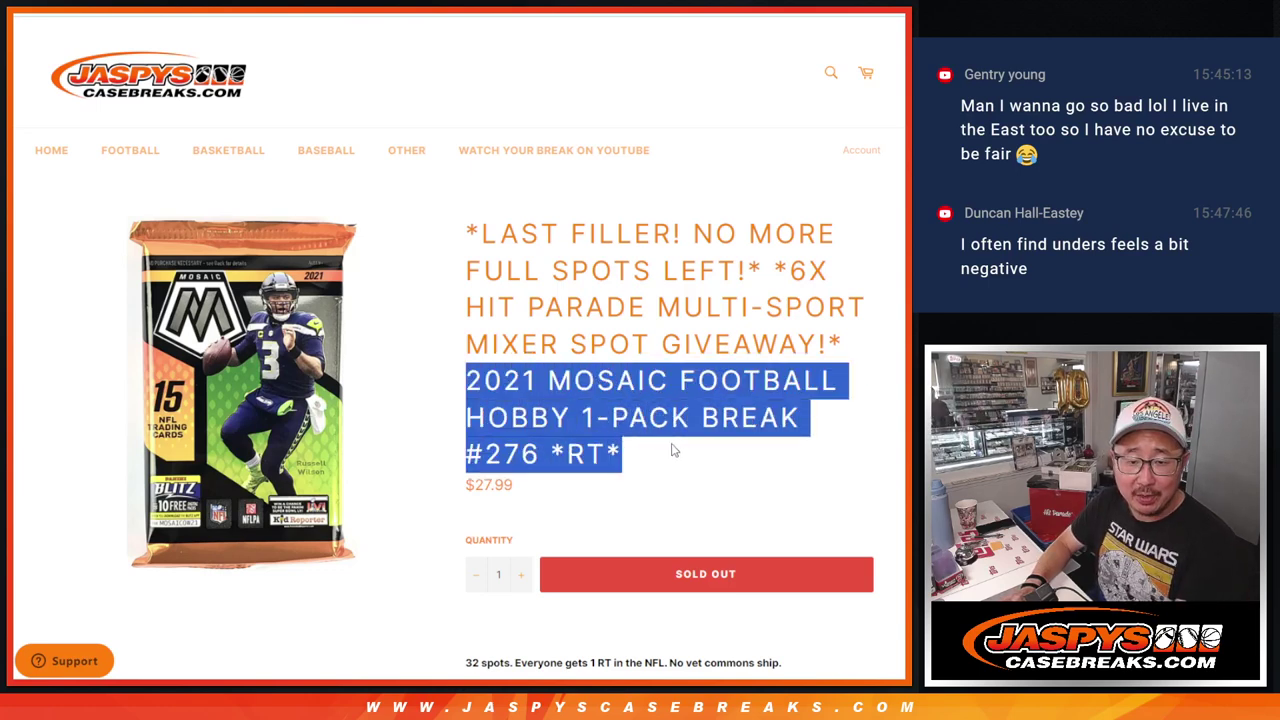
pyautogui.click(845, 449)
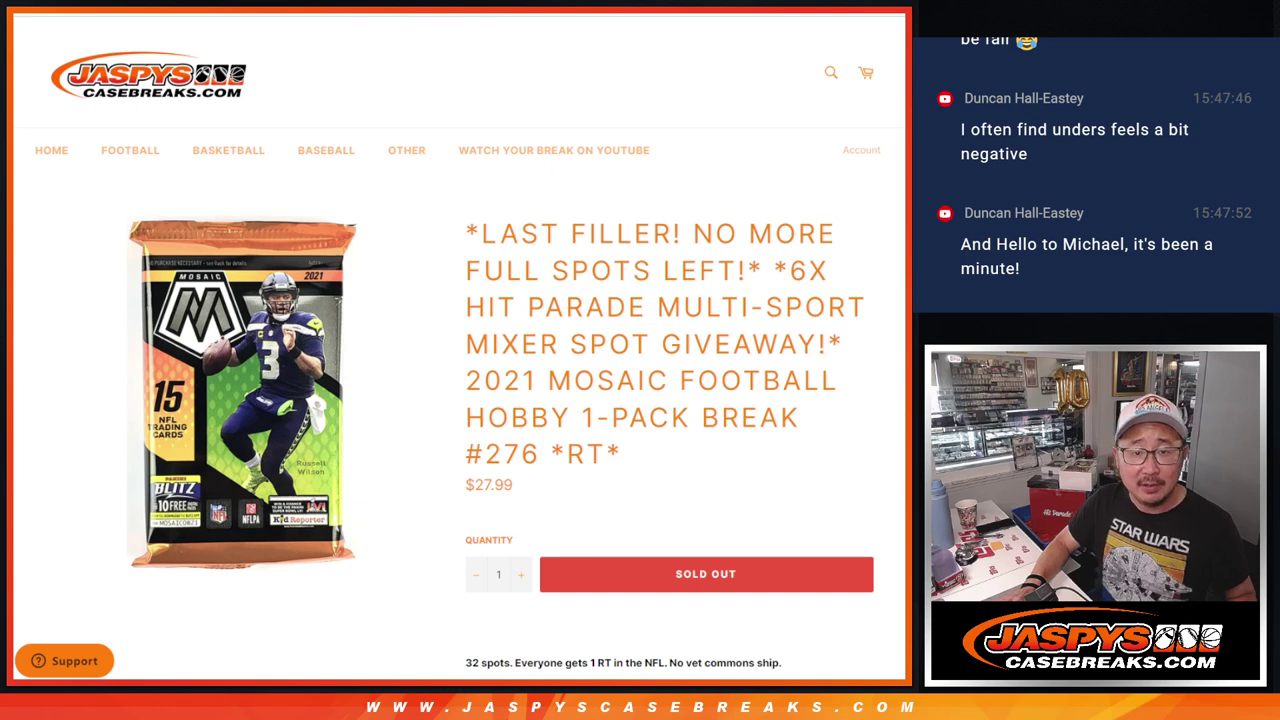
pyautogui.moveTo(518, 232); pyautogui.dragTo(682, 234)
pyautogui.click(790, 231)
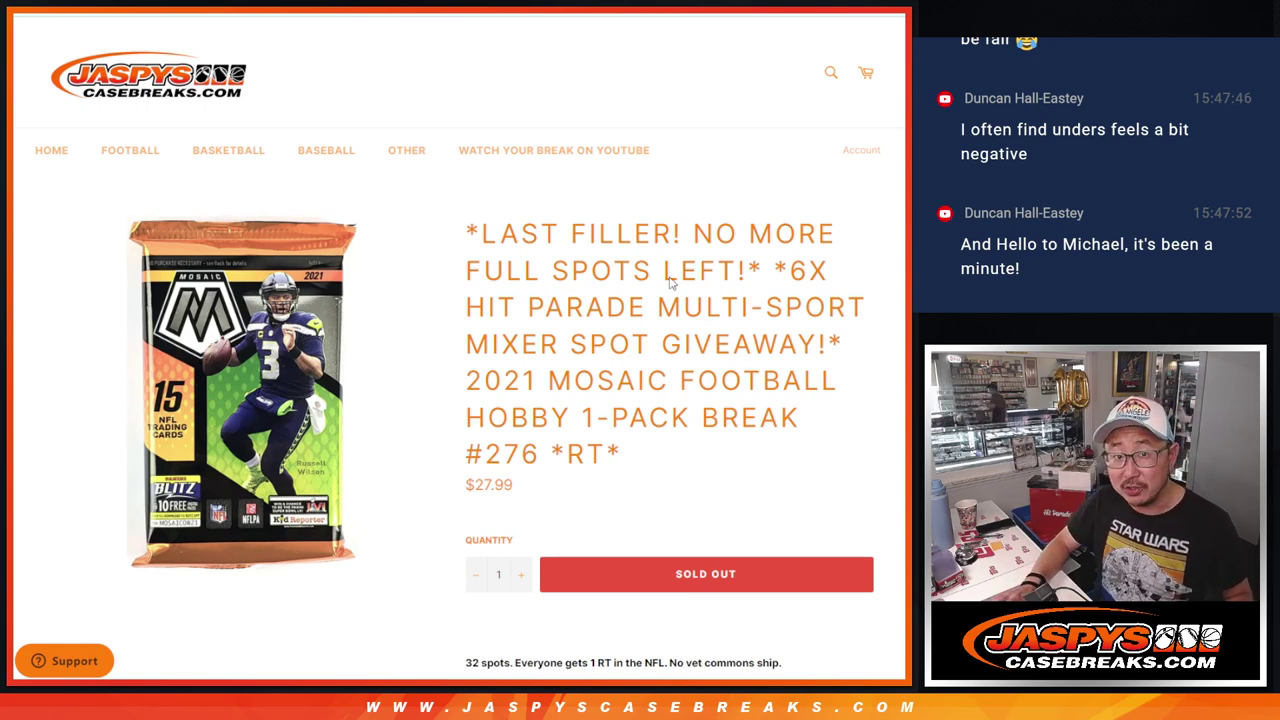
# Switch to the RANDOM.ORG list forms and look through the participant entries and the NFL team entries.
pyautogui.hotkey('ctrl', 'Tab')
pyautogui.scroll(4, 403, 360)
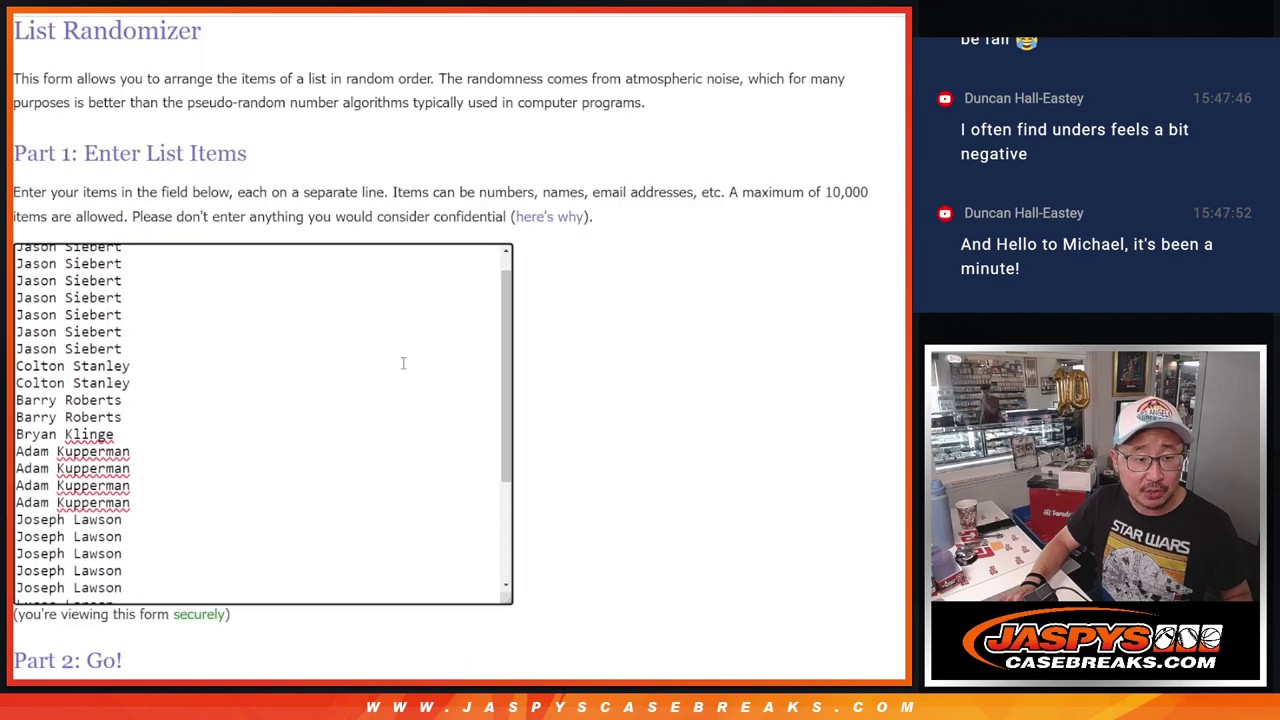
pyautogui.scroll(-4, 404, 393)
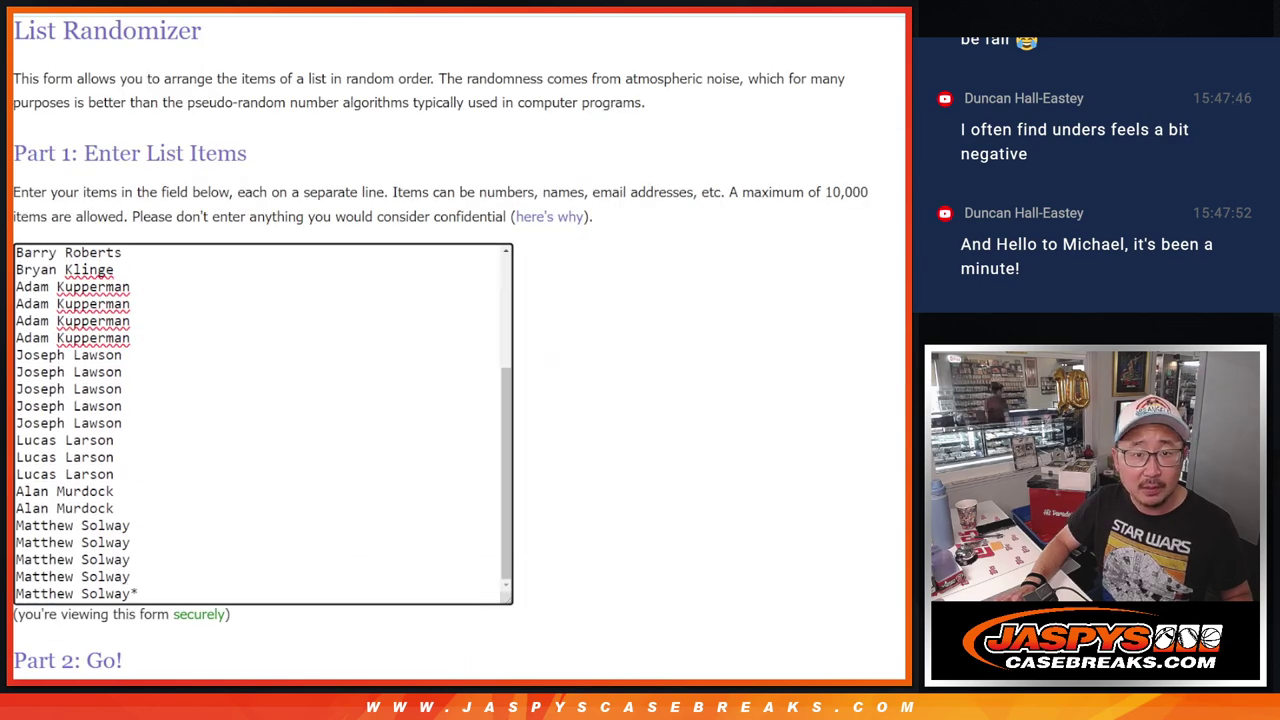
pyautogui.hotkey('ctrl', 'Tab')
pyautogui.scroll(-8, 350, 531)
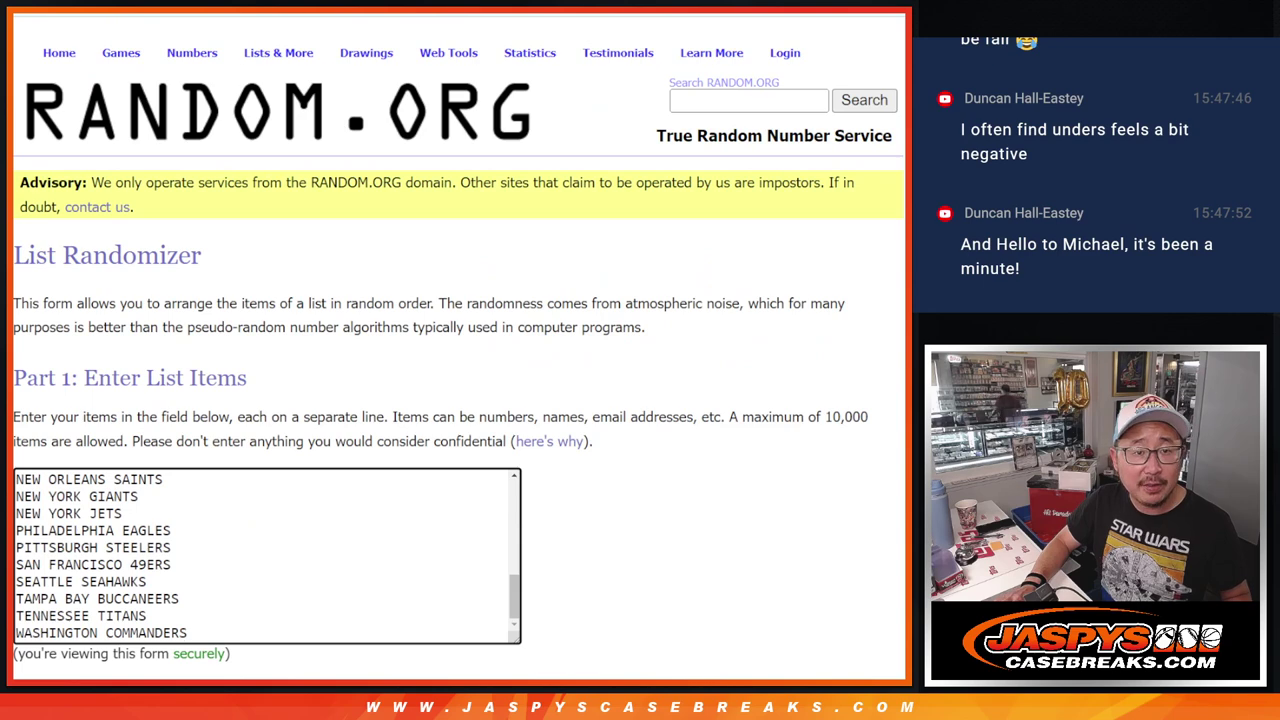
# Roll two dice in the RANDOM.ORG dice roller.
pyautogui.hotkey('ctrl', 'Tab')
pyautogui.click(58, 403)
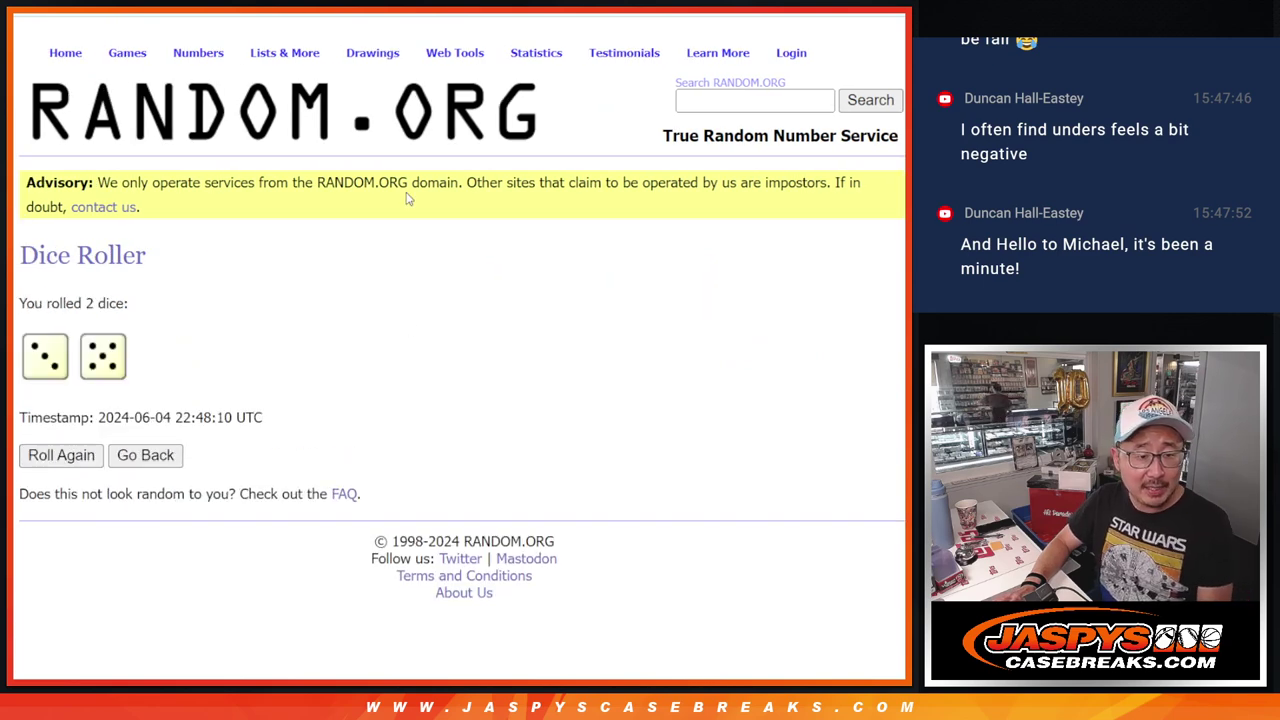
# Randomize the participant name list eight times.
pyautogui.hotkey('ctrl', 'Tab')
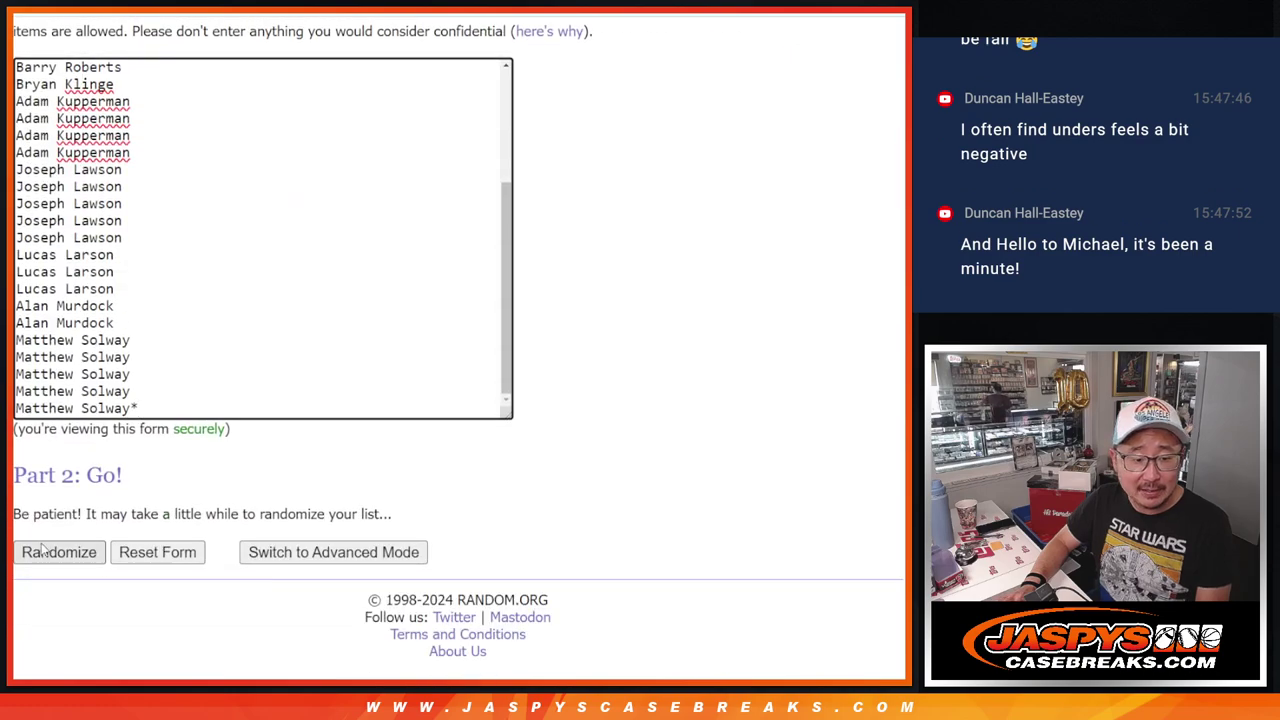
pyautogui.click(42, 551)
pyautogui.scroll(-5, 40, 550)
pyautogui.click(42, 551)
pyautogui.scroll(-5, 40, 550)
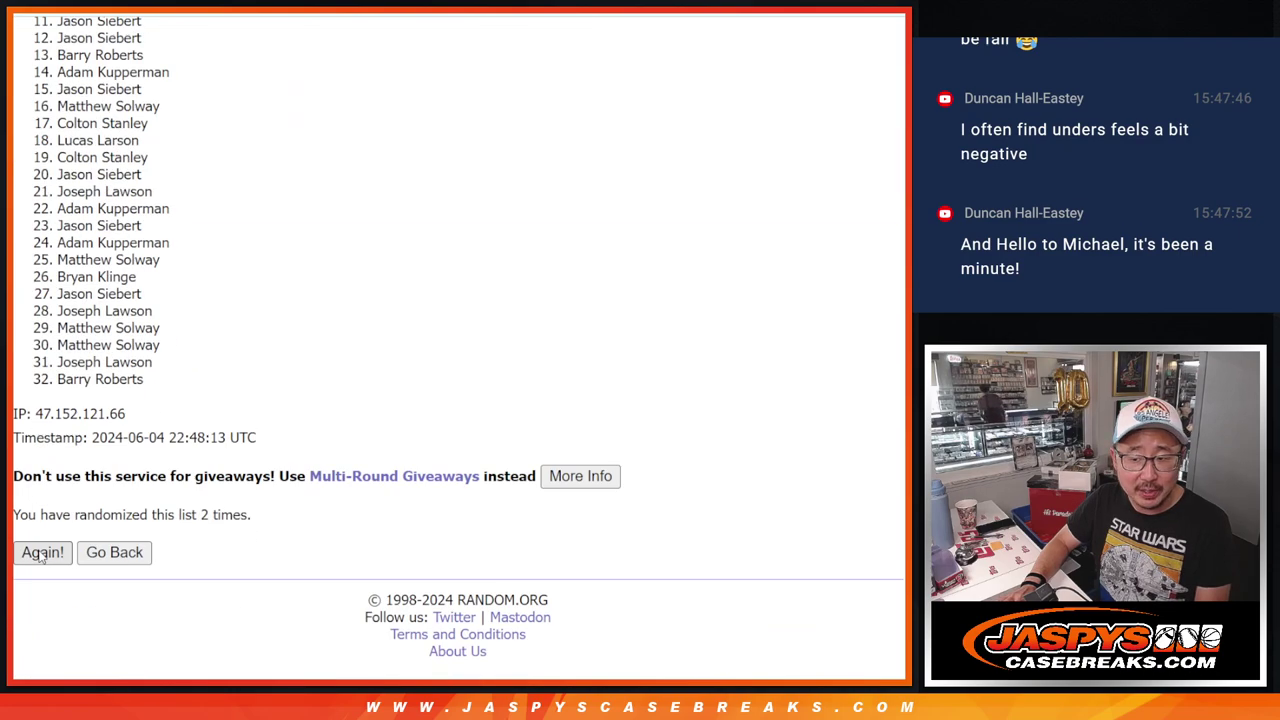
pyautogui.click(42, 551)
pyautogui.click(42, 551)
pyautogui.scroll(-1, 40, 557)
pyautogui.click(40, 557)
pyautogui.scroll(-5, 40, 557)
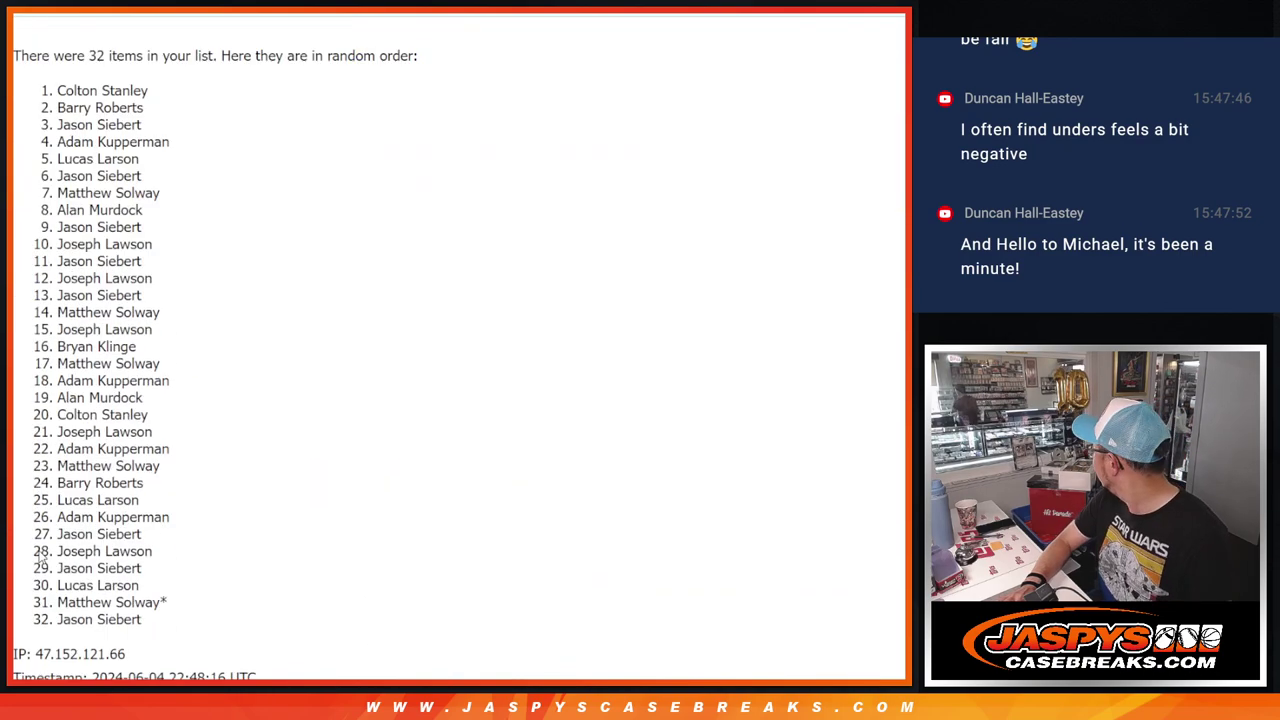
pyautogui.click(40, 557)
pyautogui.scroll(-5, 40, 557)
pyautogui.scroll(-1, 40, 557)
pyautogui.click(40, 557)
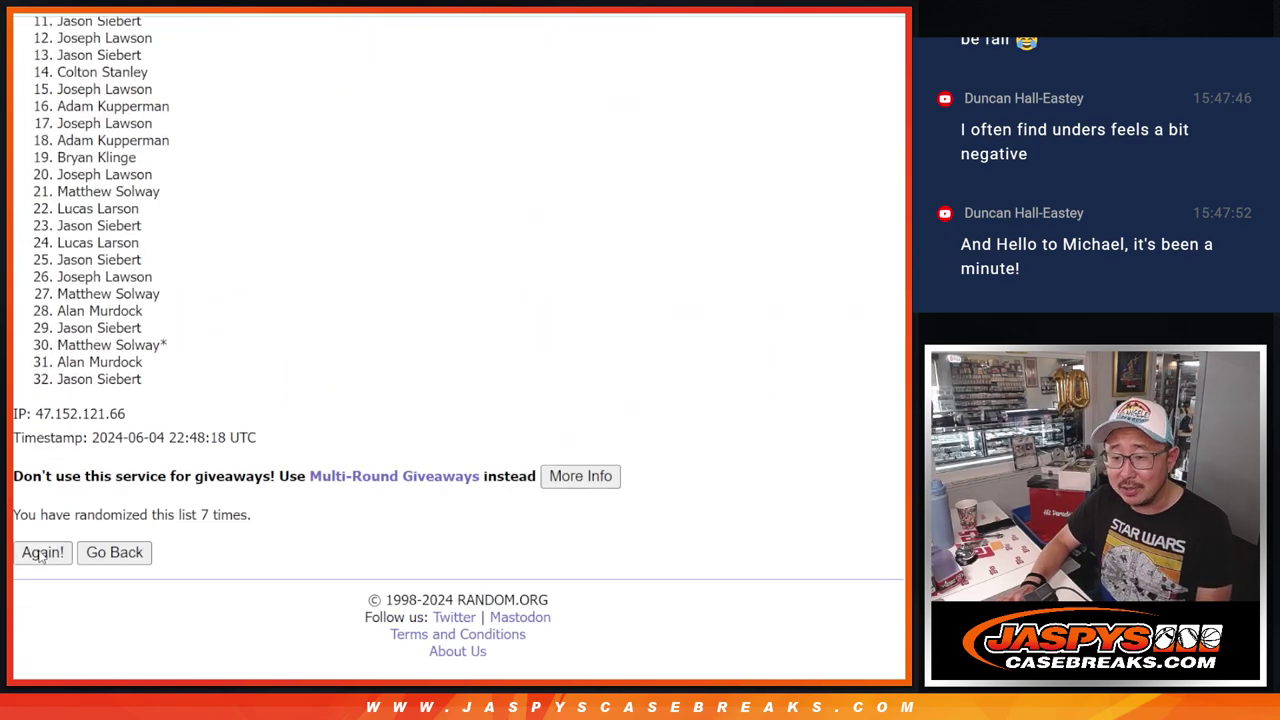
pyautogui.click(42, 552)
pyautogui.scroll(-5, 290, 452)
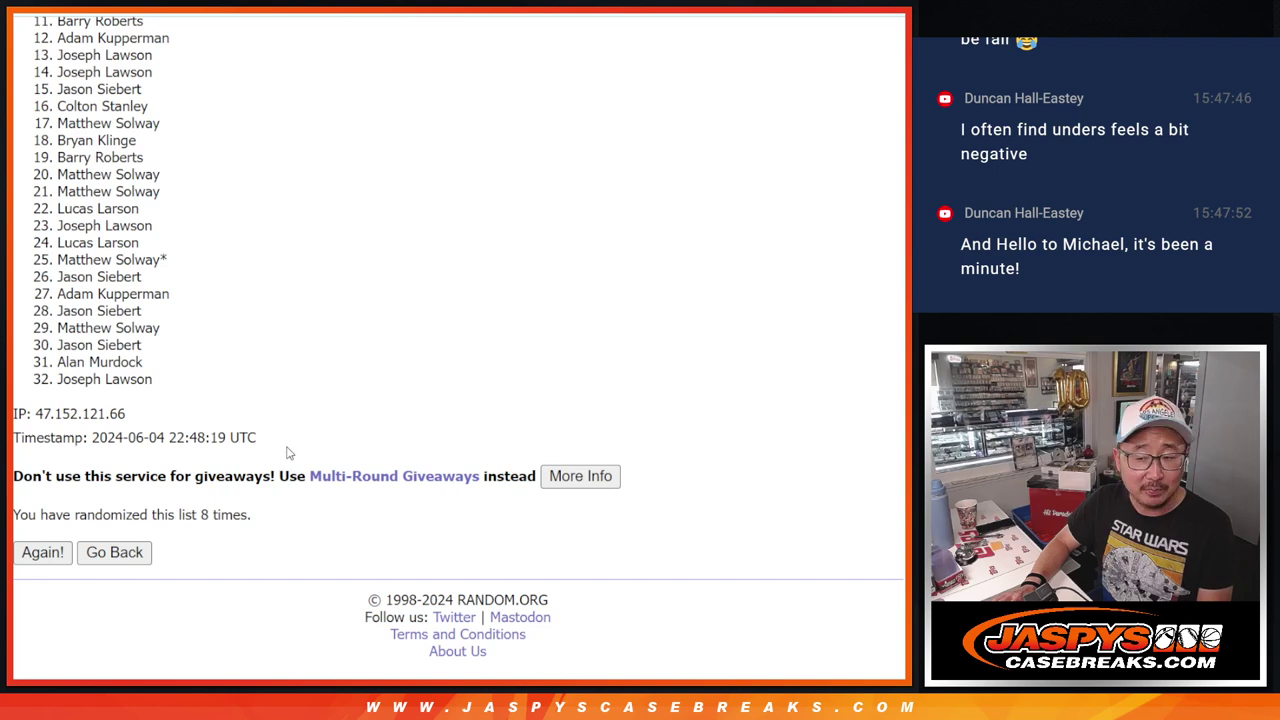
# Copy all 32 randomized participant names and paste them into the Google Sheets spreadsheet starting at cell A1.
pyautogui.scroll(4, 288, 453)
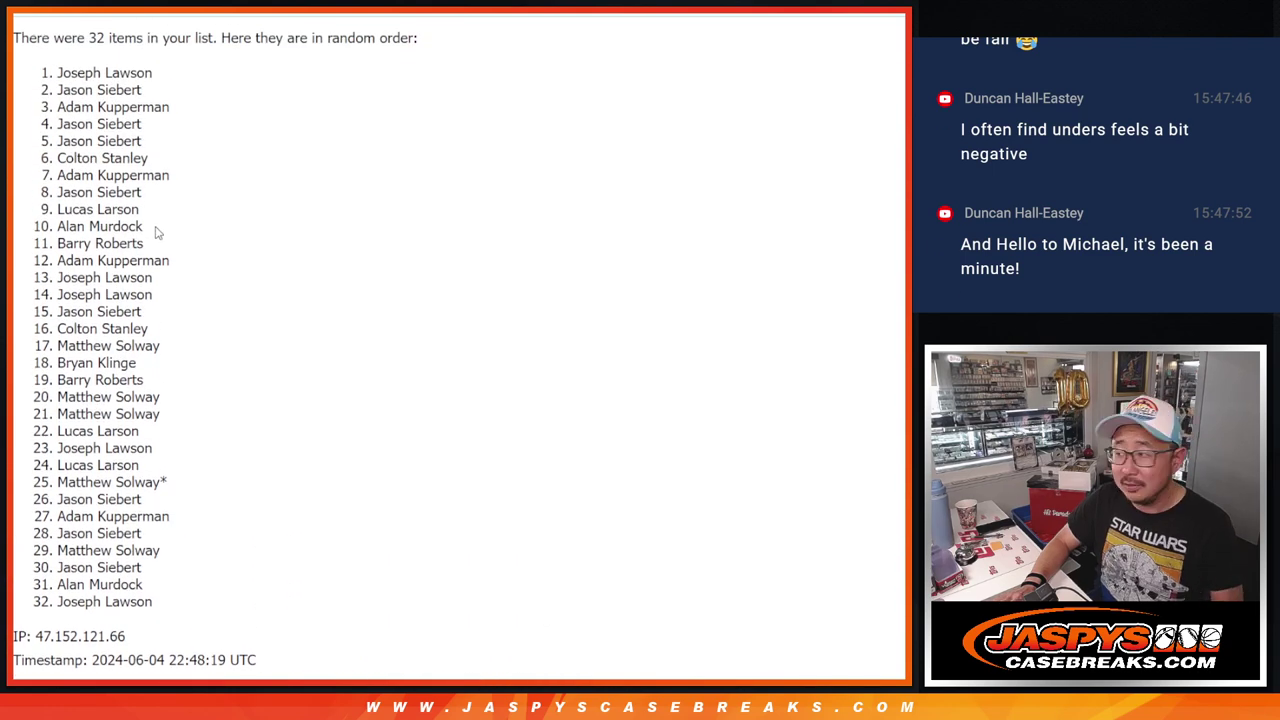
pyautogui.moveTo(55, 72); pyautogui.dragTo(157, 603)
pyautogui.scroll(-1, 240, 540)
pyautogui.scroll(-1, 240, 540)
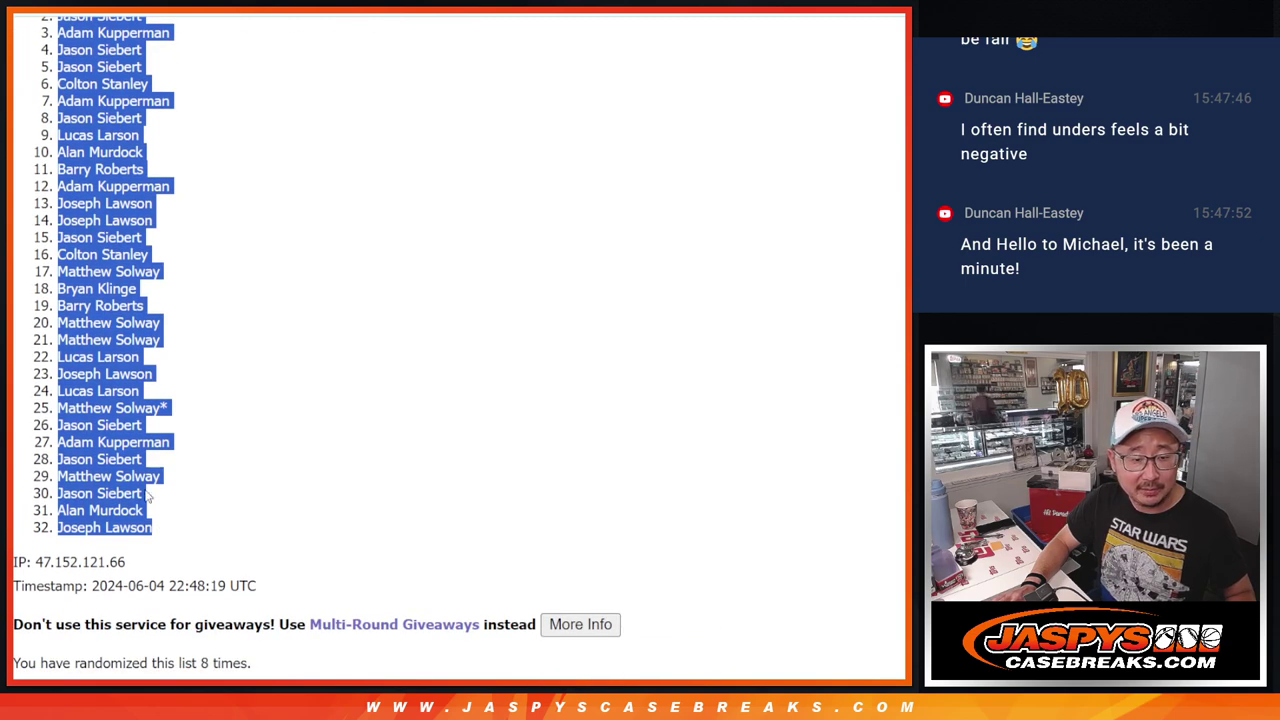
pyautogui.hotkey('alt', 'Tab')
pyautogui.hotkey('ctrl', 'v')
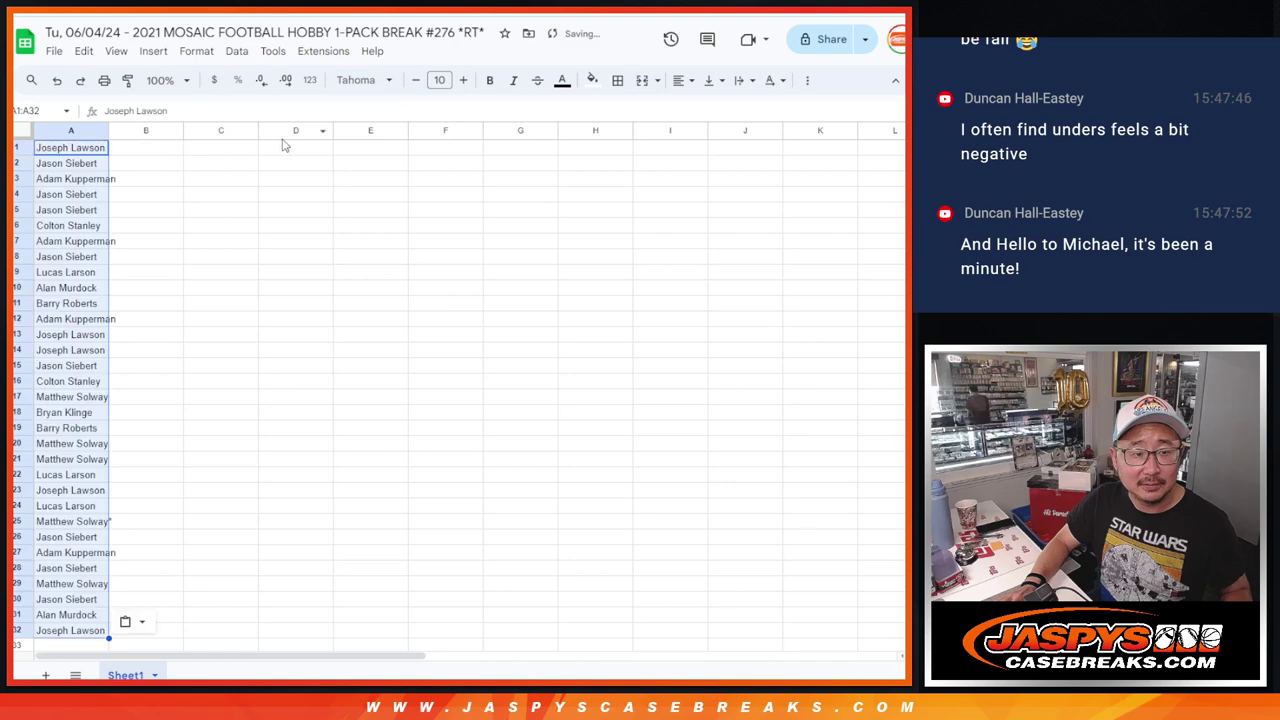
# Switch back to RANDOM.ORG and randomize the NFL team list eight times.
pyautogui.hotkey('alt', 'Tab')
pyautogui.hotkey('ctrl', 'Tab')
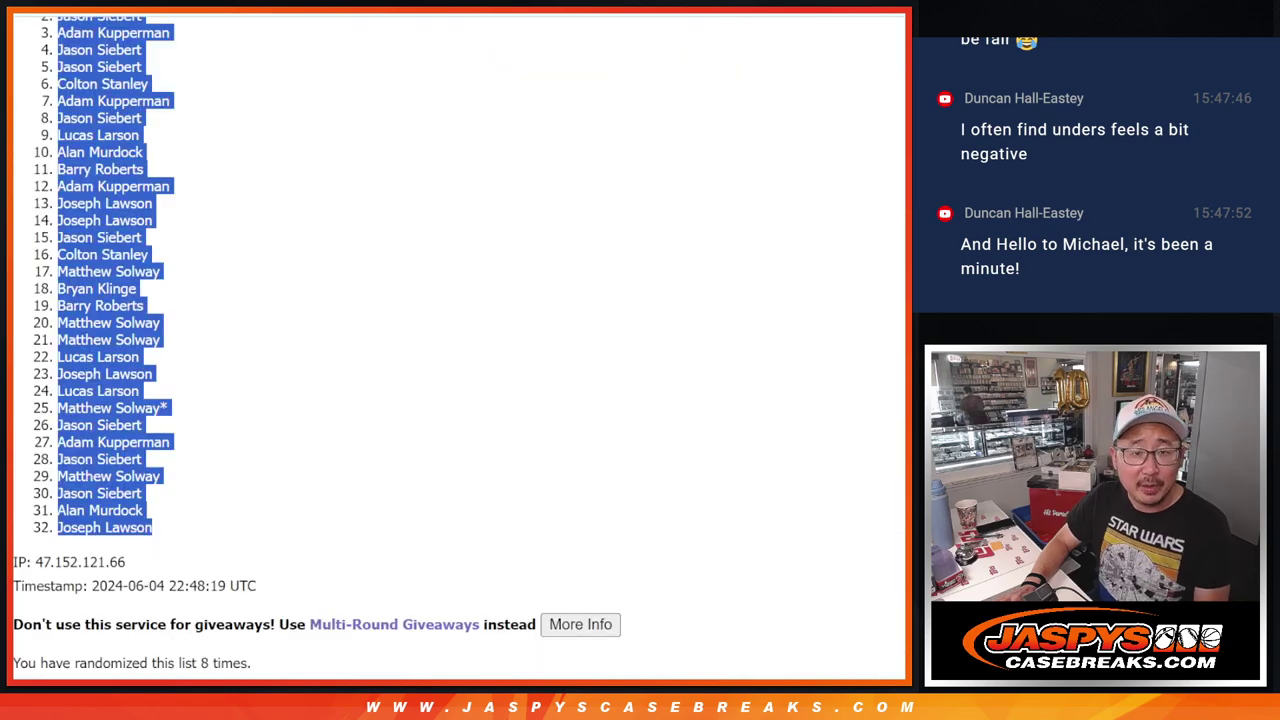
pyautogui.hotkey('ctrl', 'Tab')
pyautogui.scroll(-2, 143, 512)
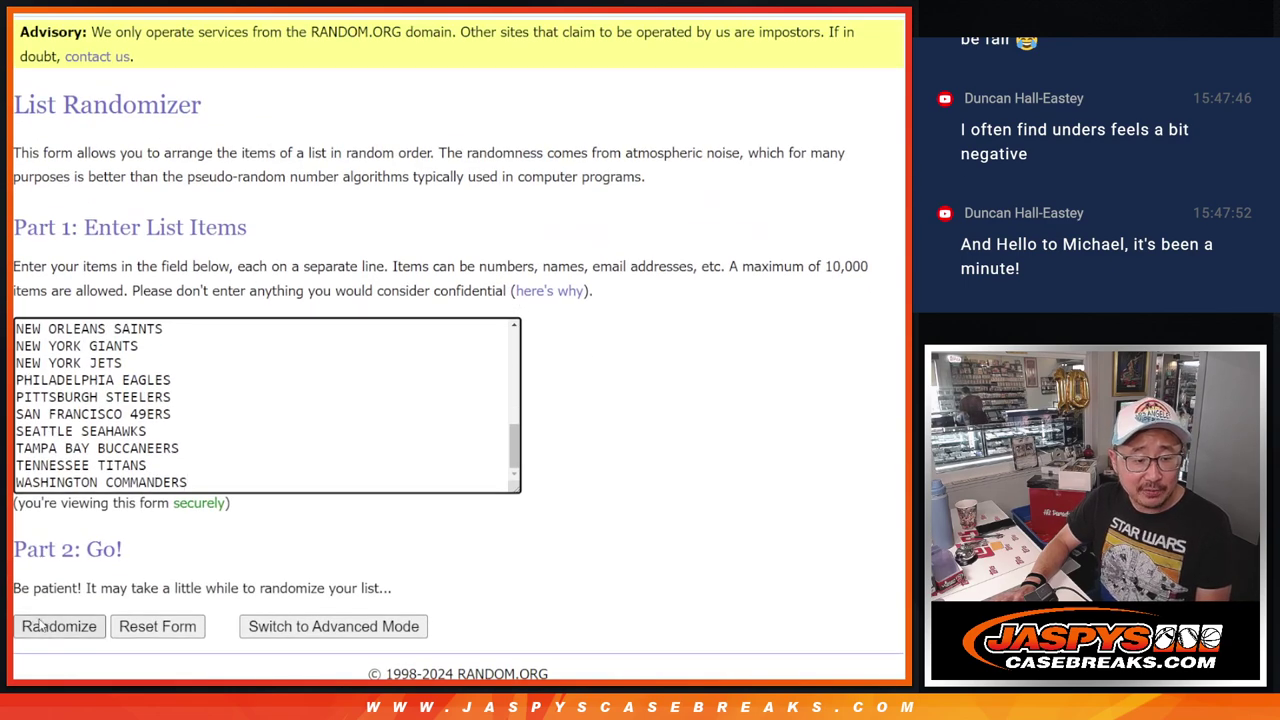
pyautogui.click(38, 626)
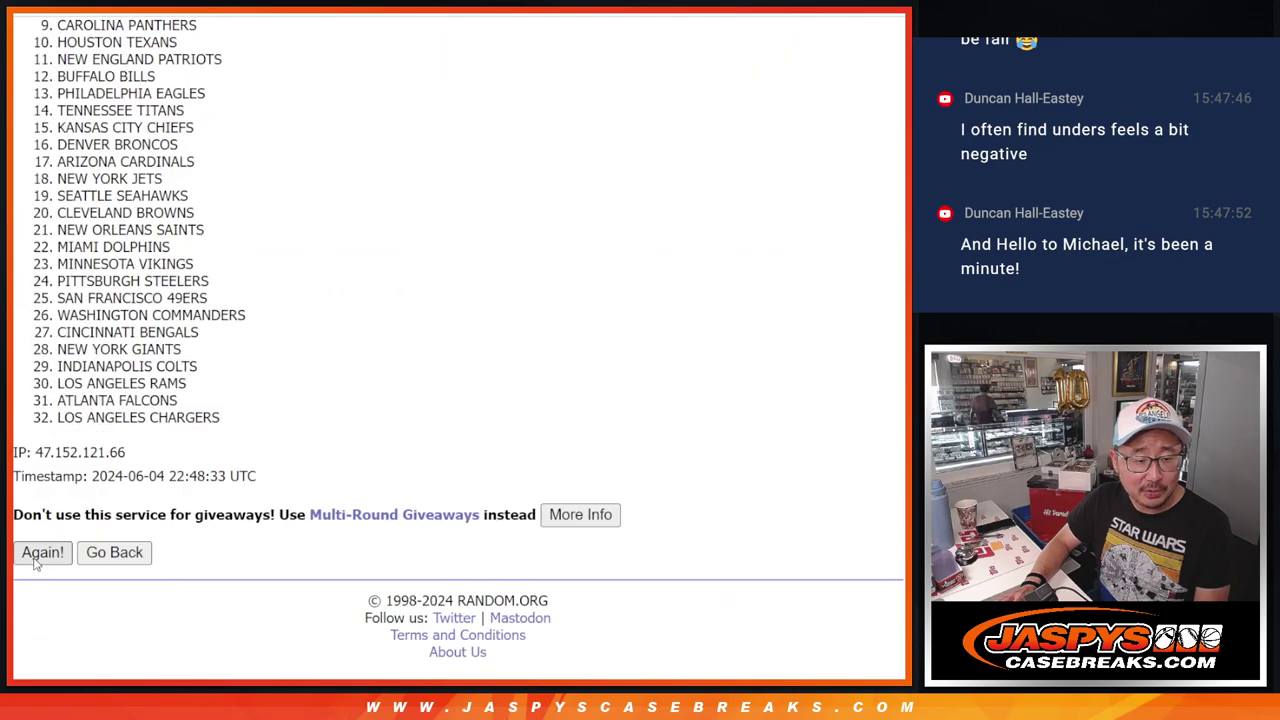
pyautogui.click(37, 557)
pyautogui.click(35, 561)
pyautogui.click(40, 553)
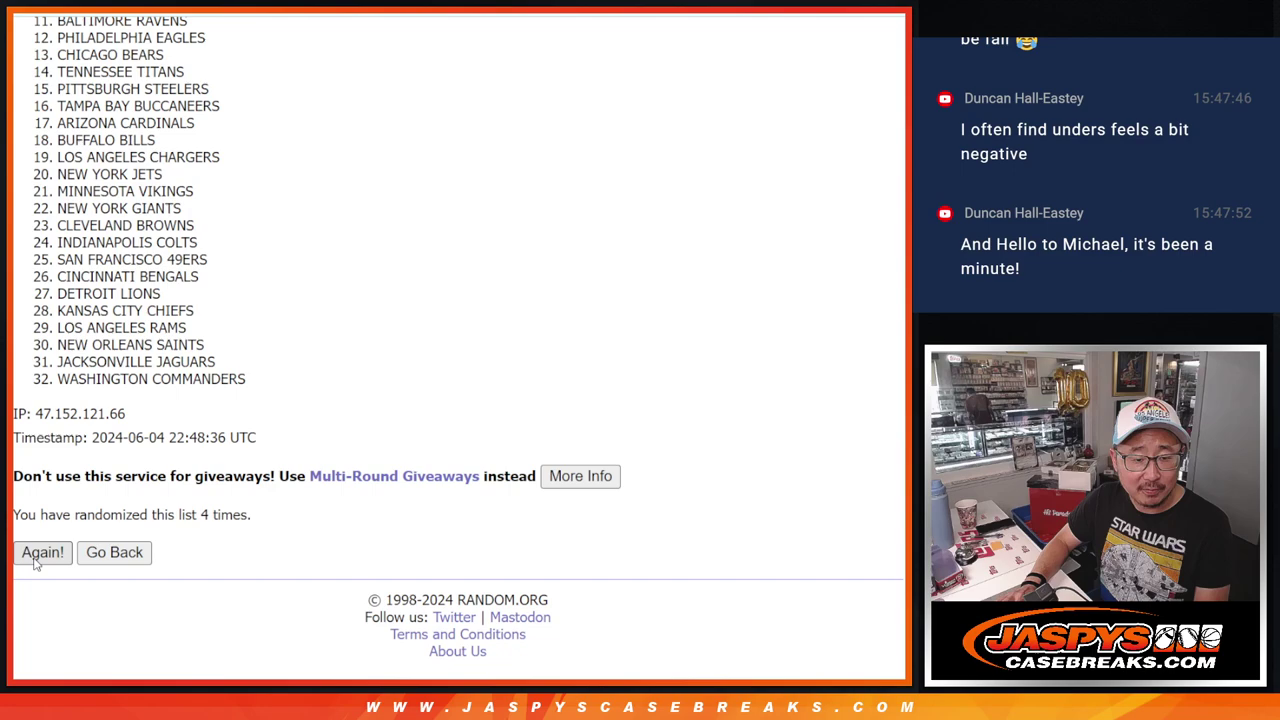
pyautogui.click(40, 553)
pyautogui.click(40, 553)
pyautogui.click(40, 553)
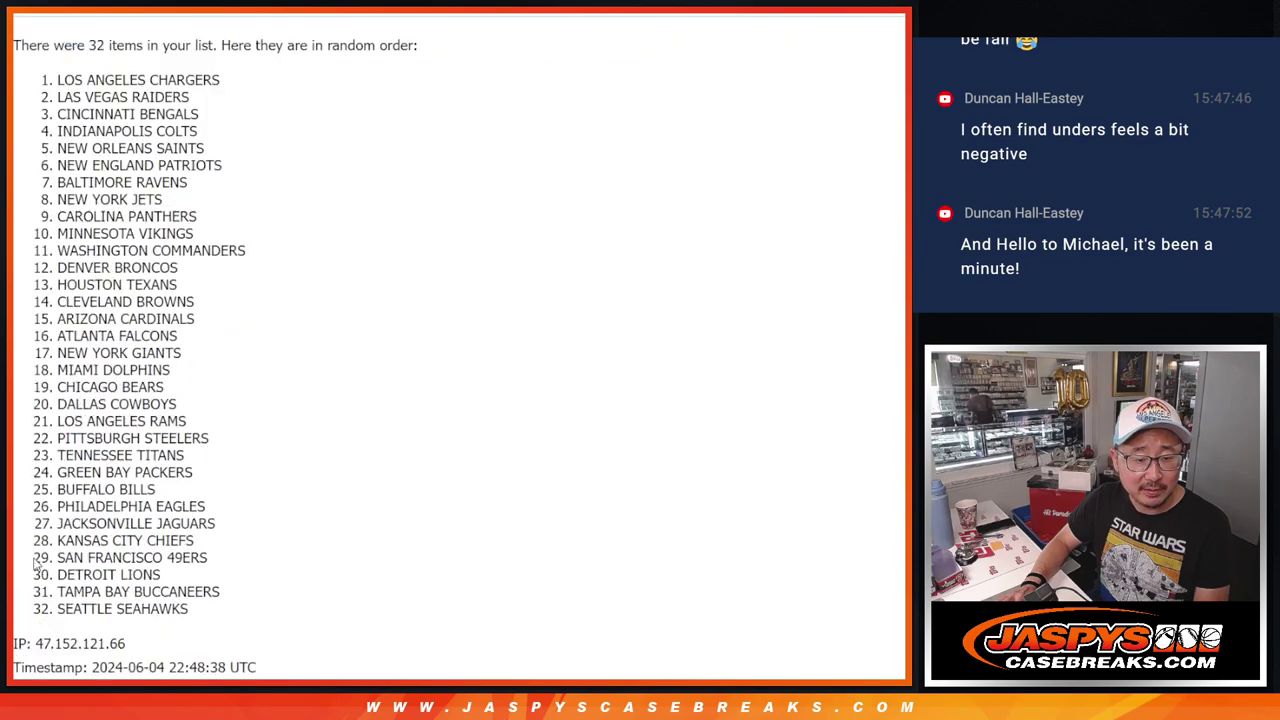
pyautogui.click(40, 553)
# Copy the 32 randomized team names and paste them into the Google Sheets spreadsheet starting at cell B1.
pyautogui.hotkey('ctrl', 'Tab')
pyautogui.hotkey('ctrl', 'Tab')
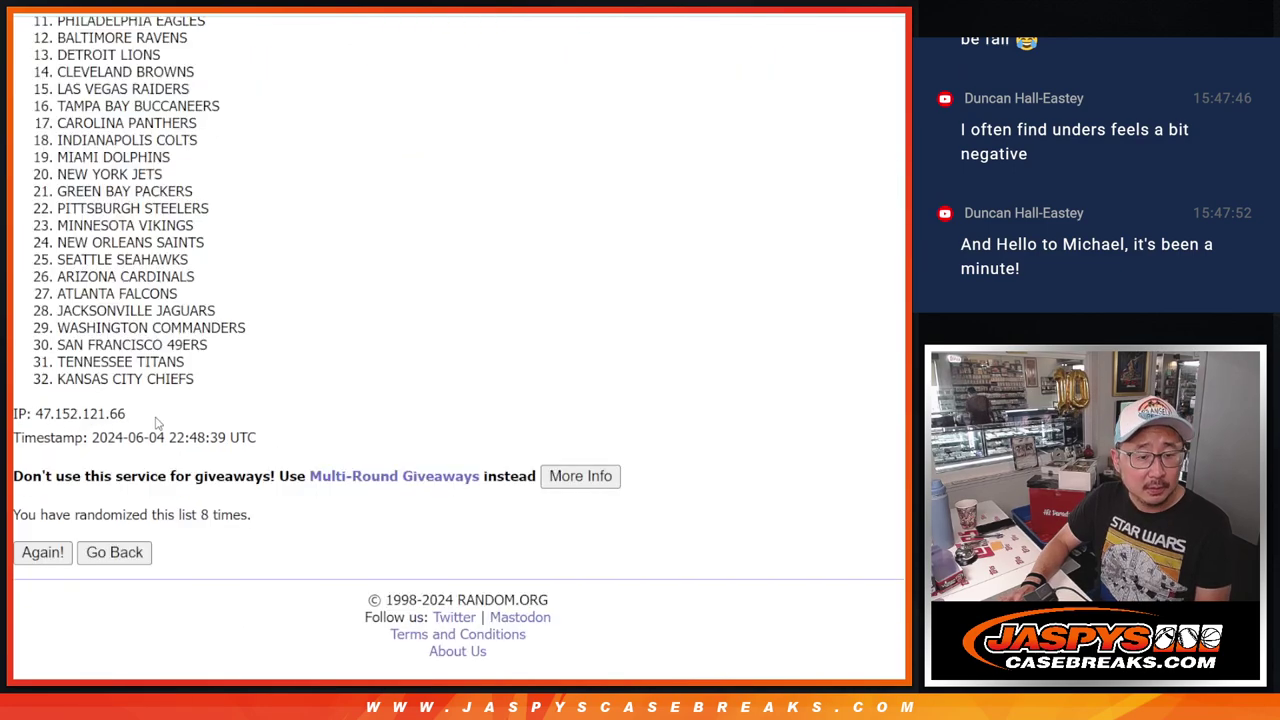
pyautogui.scroll(5, 150, 470)
pyautogui.moveTo(50, 292); pyautogui.dragTo(290, 387)
pyautogui.hotkey('ctrl', 'c')
pyautogui.hotkey('ctrl', 'Tab')
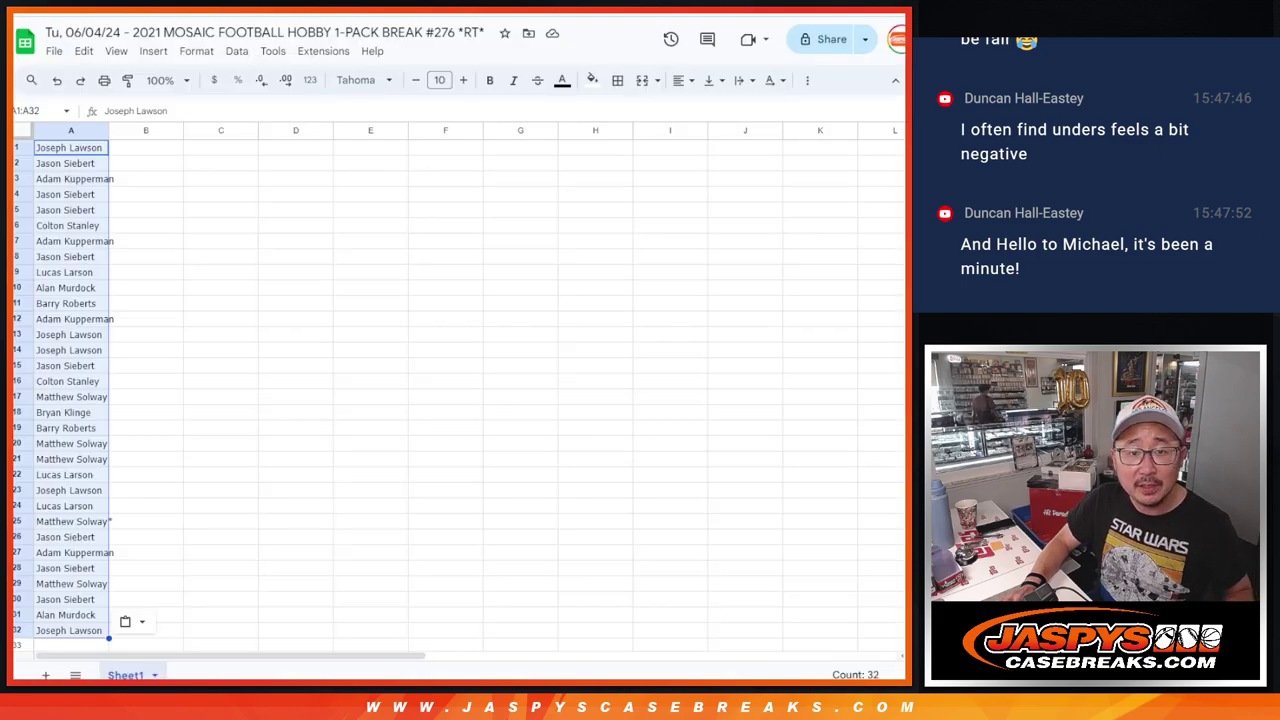
pyautogui.click(152, 154)
pyautogui.hotkey('ctrl', 'v')
# Format the entire sheet in the Zen serif font at size 12.
pyautogui.click(17, 135)
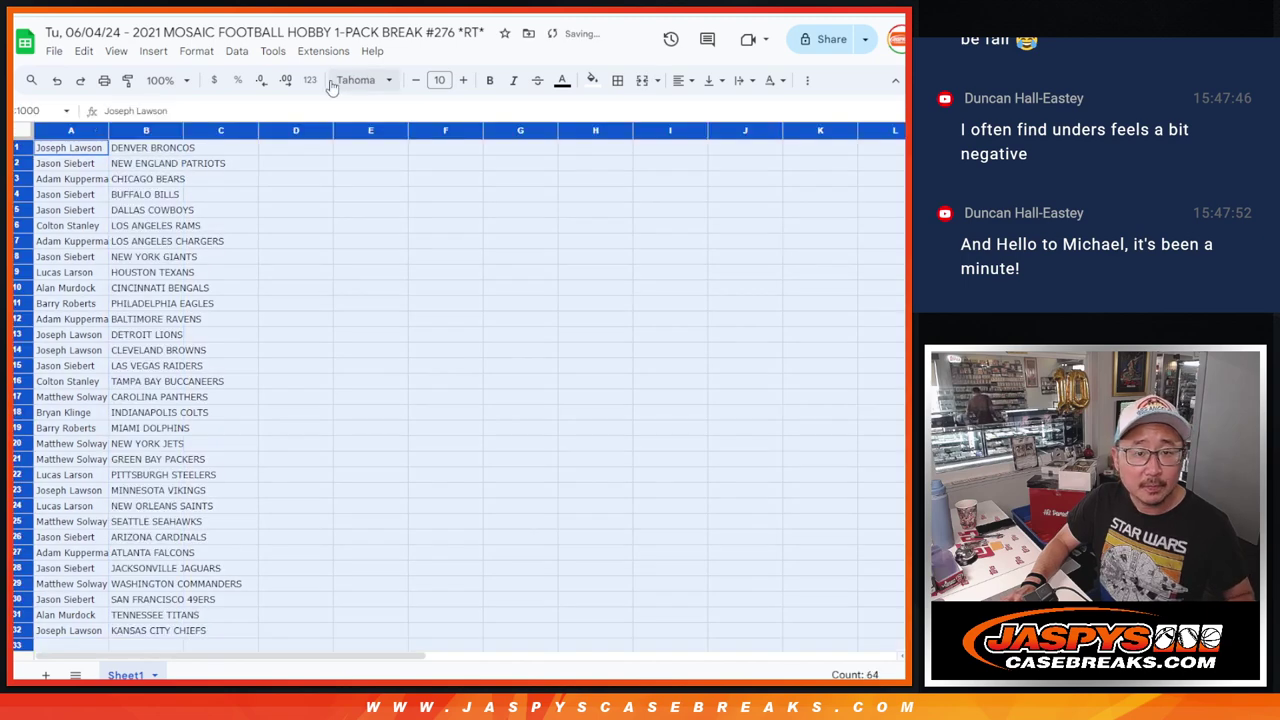
pyautogui.click(364, 80)
pyautogui.click(400, 229)
pyautogui.click(440, 80)
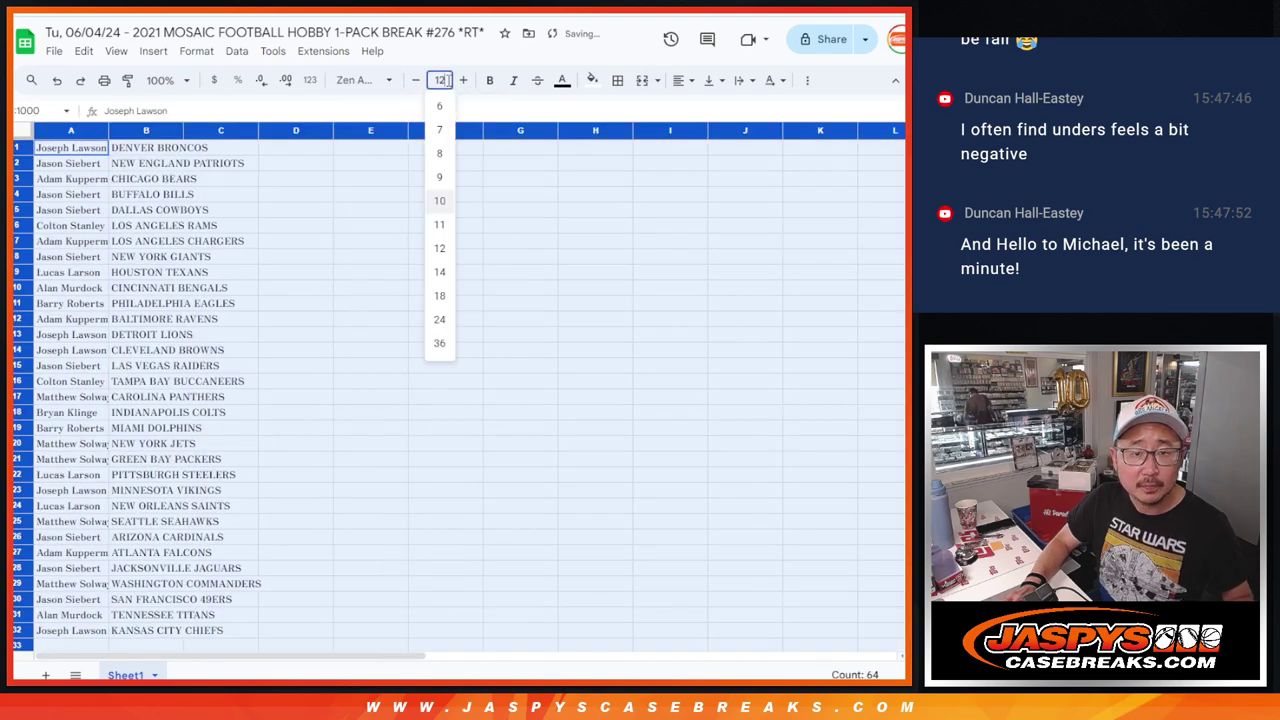
pyautogui.click(440, 251)
# Set the sheet zoom to 150% and fit the widths of columns A and B to their contents.
pyautogui.click(163, 80)
pyautogui.click(163, 227)
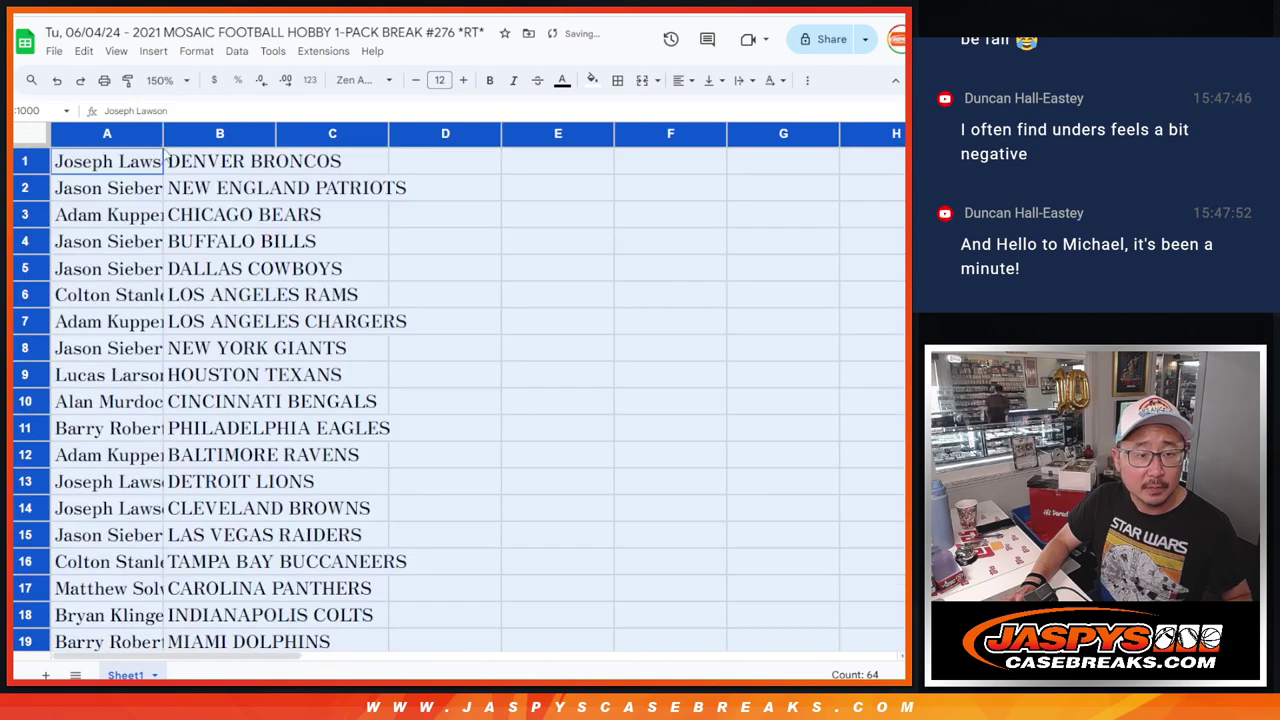
pyautogui.doubleClick(162, 134)
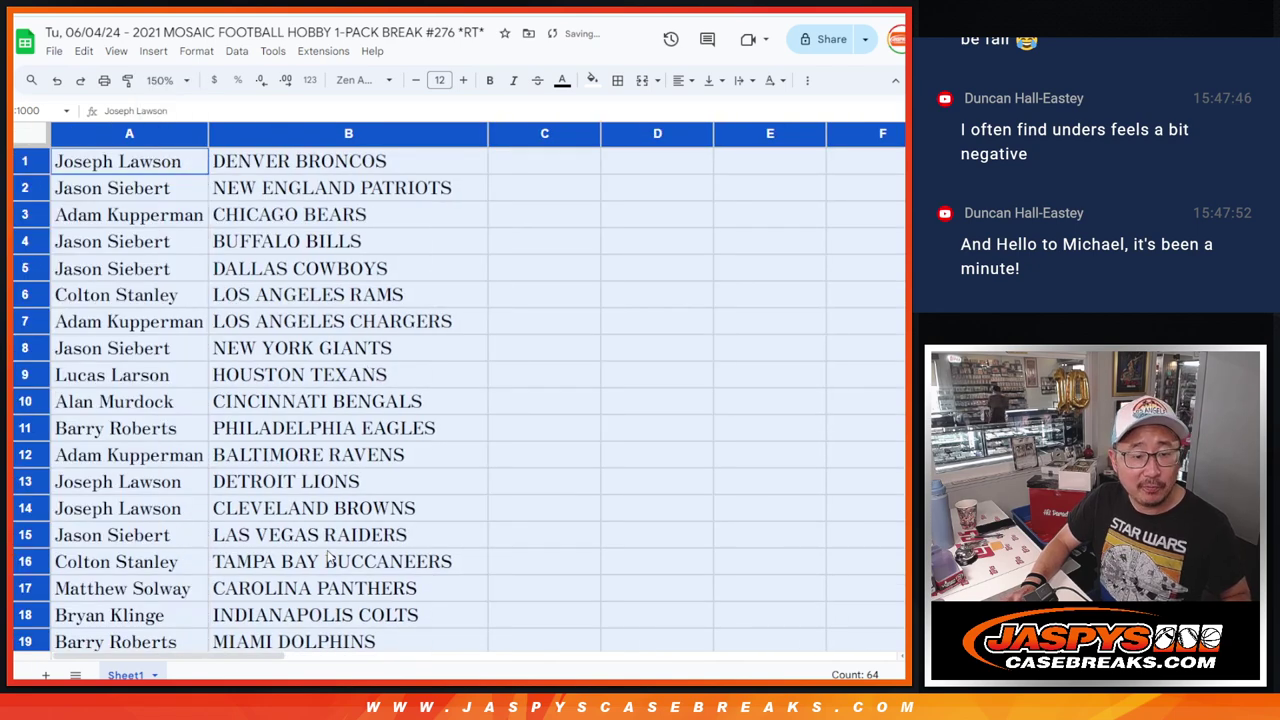
# Highlight A1:B16 and A17:B32 in turn to review the participant and team pairings.
pyautogui.keyDown('shift'); pyautogui.click(285, 553); pyautogui.keyUp('shift')
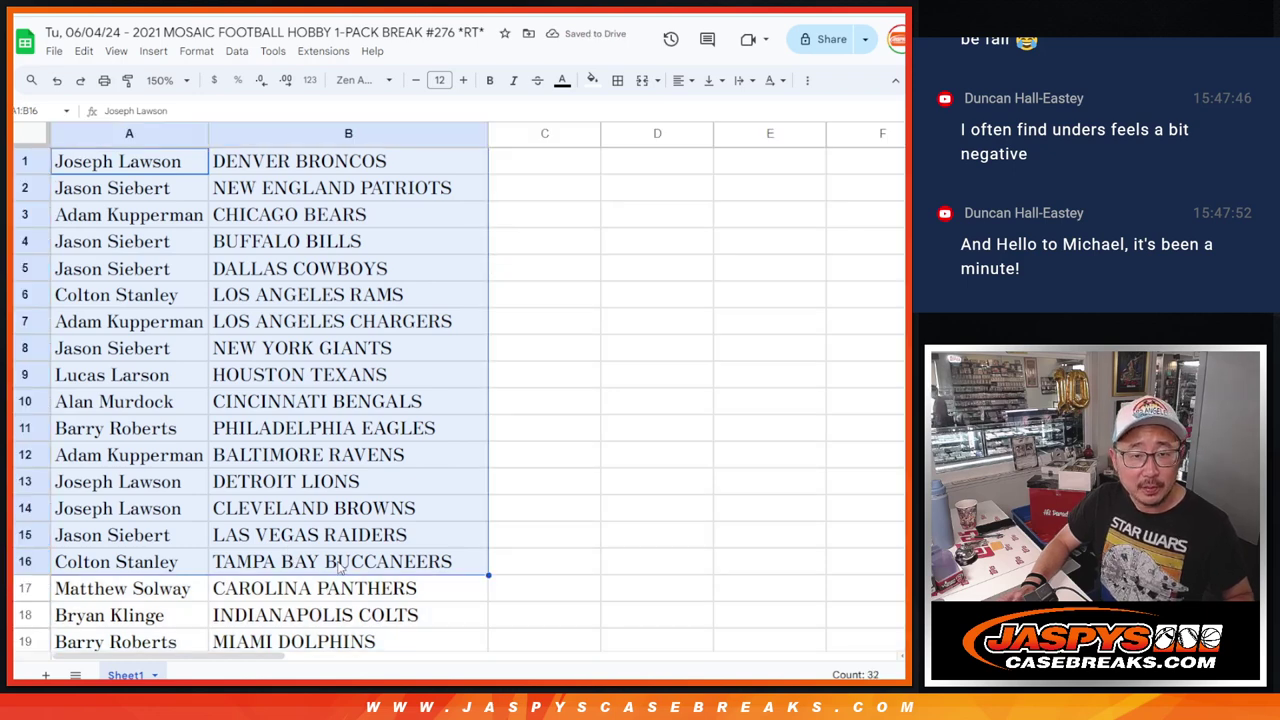
pyautogui.scroll(-5, 145, 230)
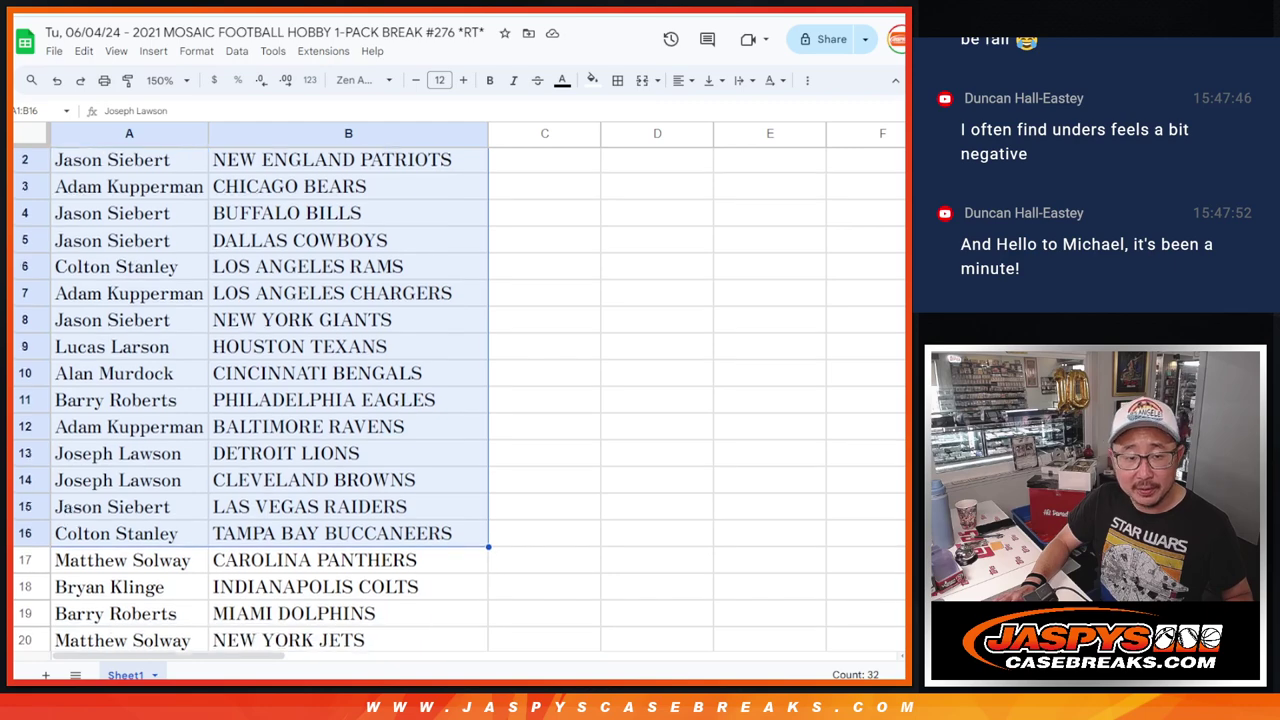
pyautogui.click(125, 203)
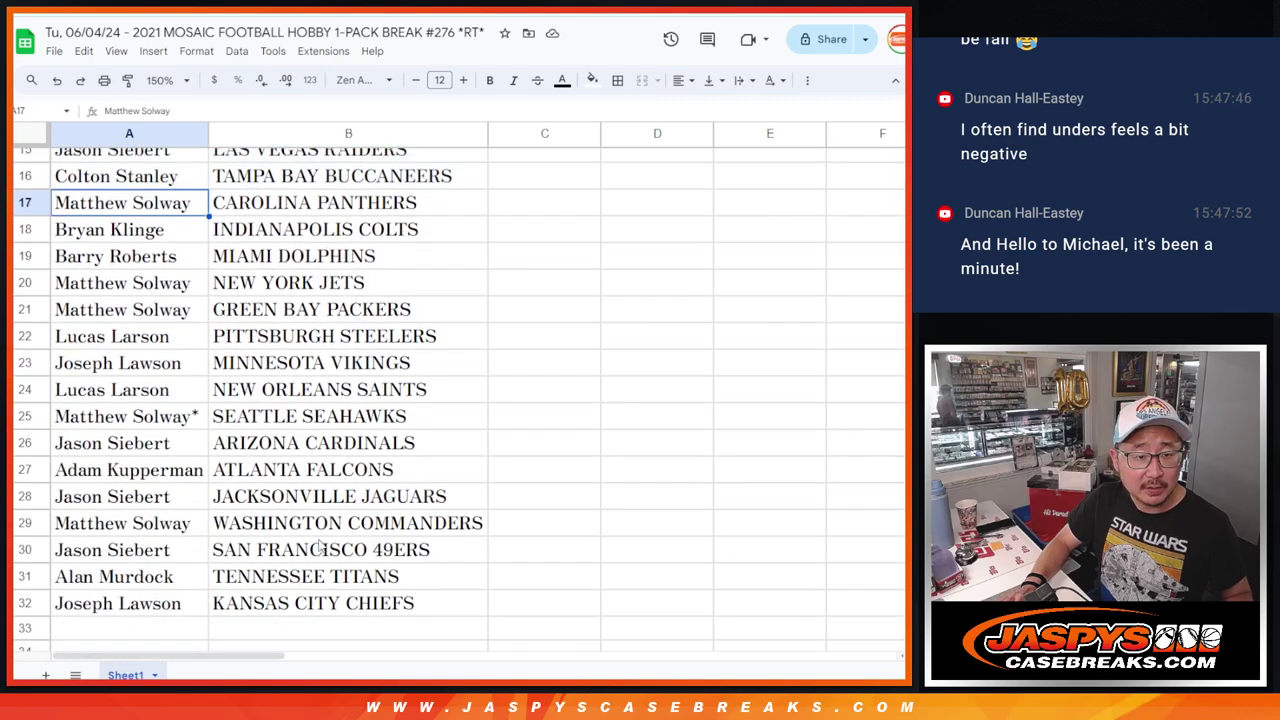
pyautogui.keyDown('shift'); pyautogui.click(305, 605); pyautogui.keyUp('shift')
pyautogui.scroll(5, 632, 494)
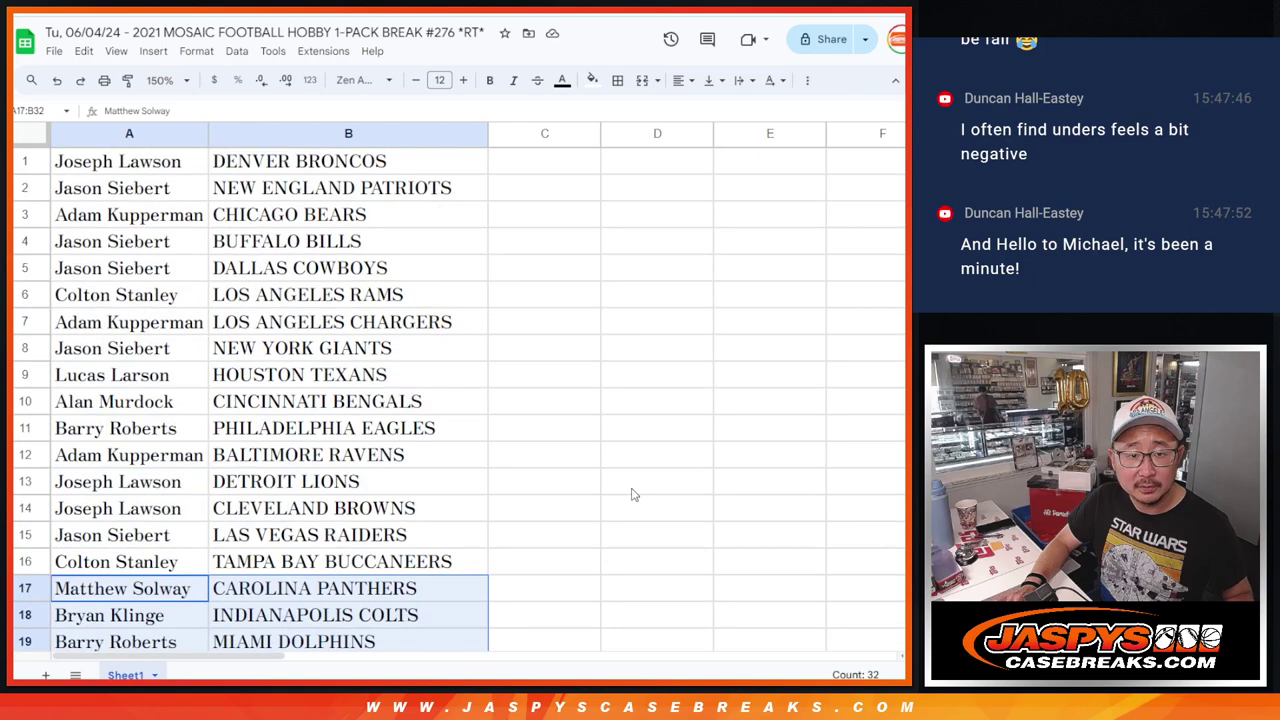
# Set the sheet zoom to 88% and sort the sheet by team name in column B from A to Z.
pyautogui.click(165, 80)
pyautogui.write('88')
pyautogui.press('Return')
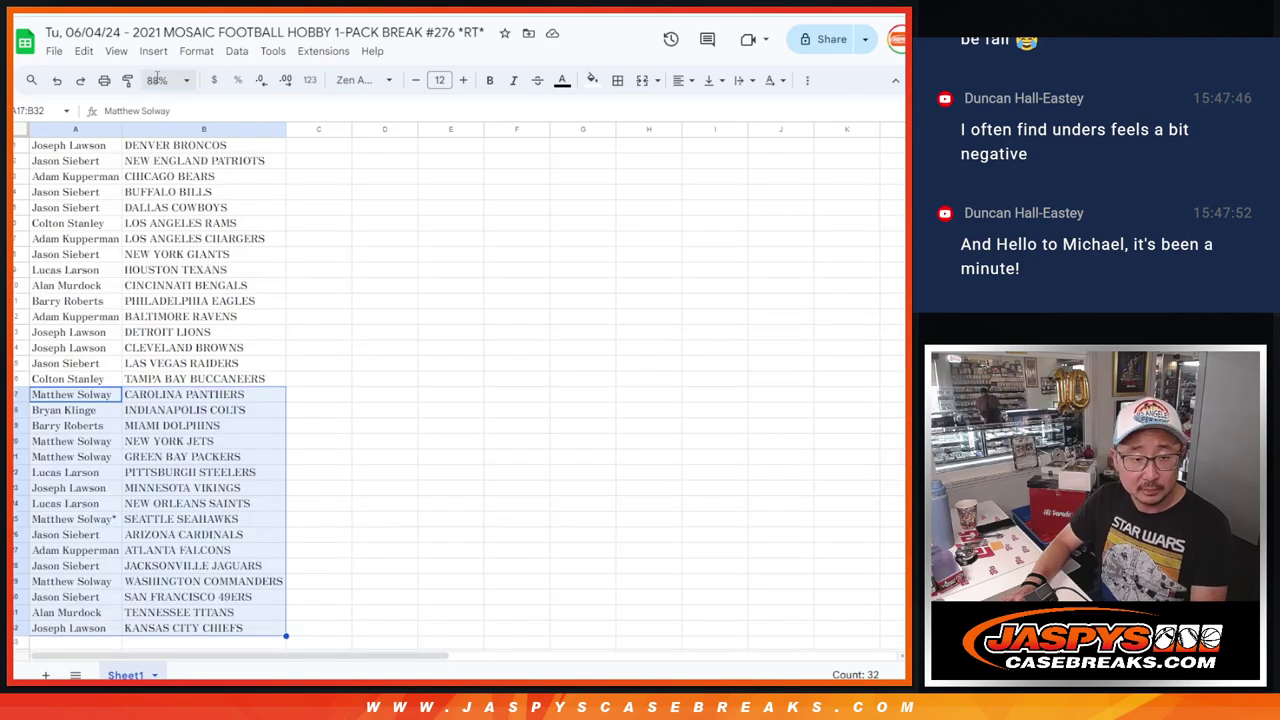
pyautogui.rightClick(214, 128)
pyautogui.click(313, 446)
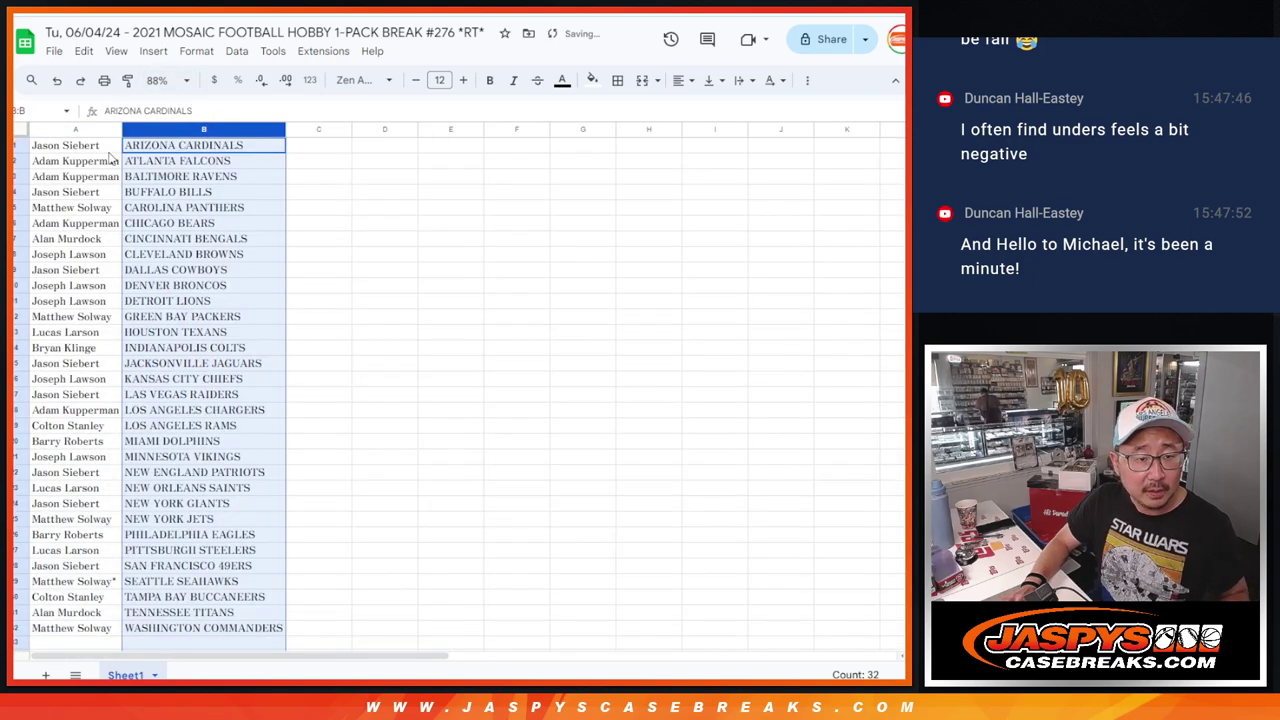
# Apply all borders to the name and team table in A1:B32.
pyautogui.hotkey('ctrl', 'a')
pyautogui.click(617, 80)
pyautogui.click(625, 112)
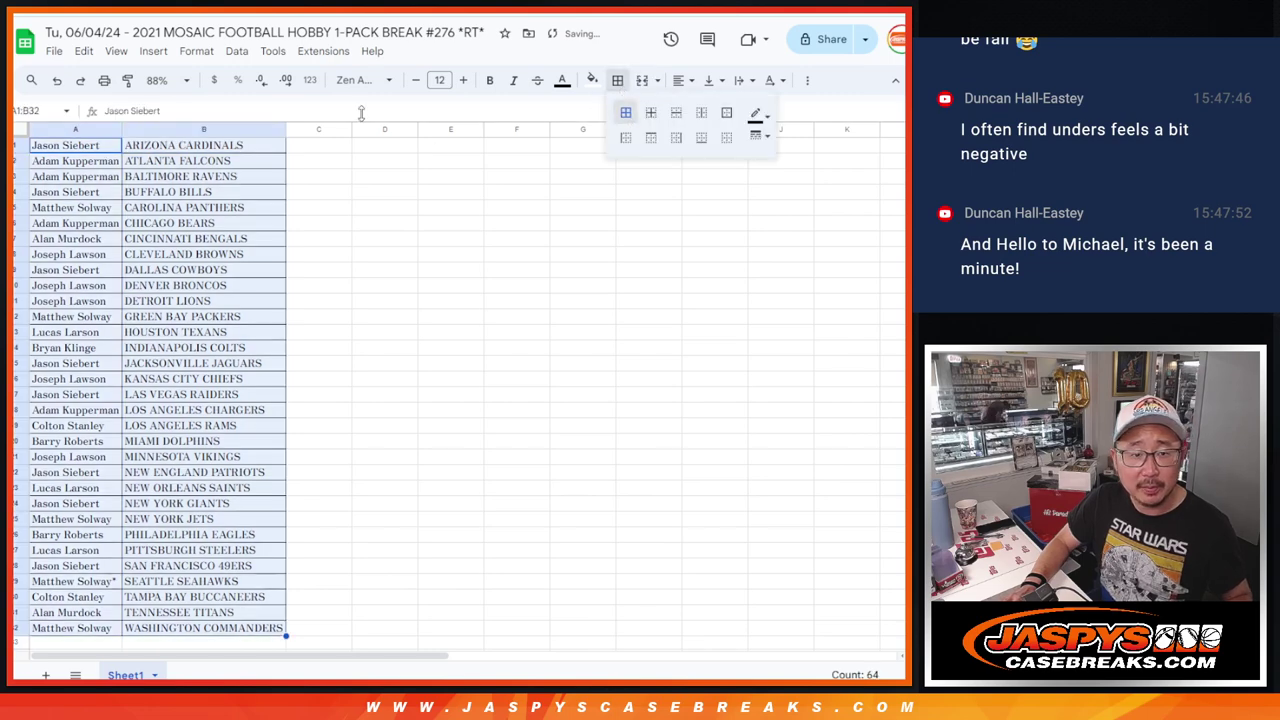
# Print the current sheet in portrait orientation with the workbook title included in the header.
pyautogui.click(104, 80)
pyautogui.click(868, 233)
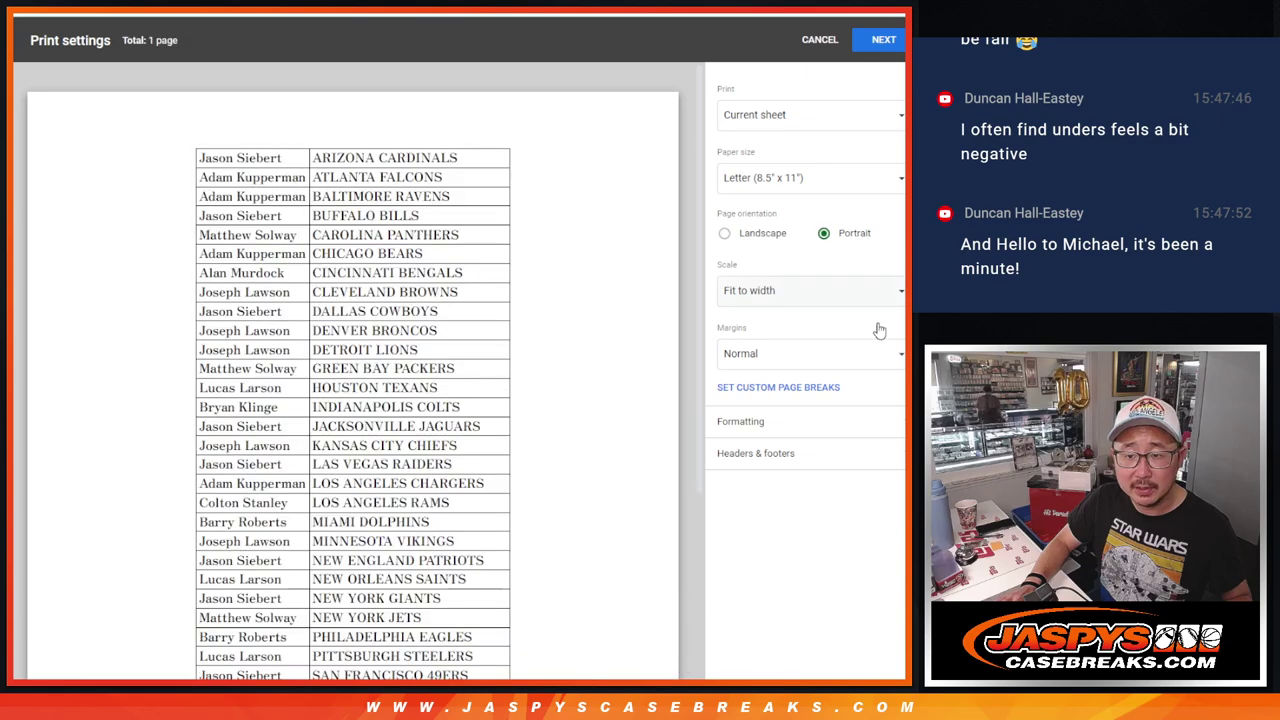
pyautogui.click(786, 455)
pyautogui.click(728, 511)
pyautogui.click(864, 38)
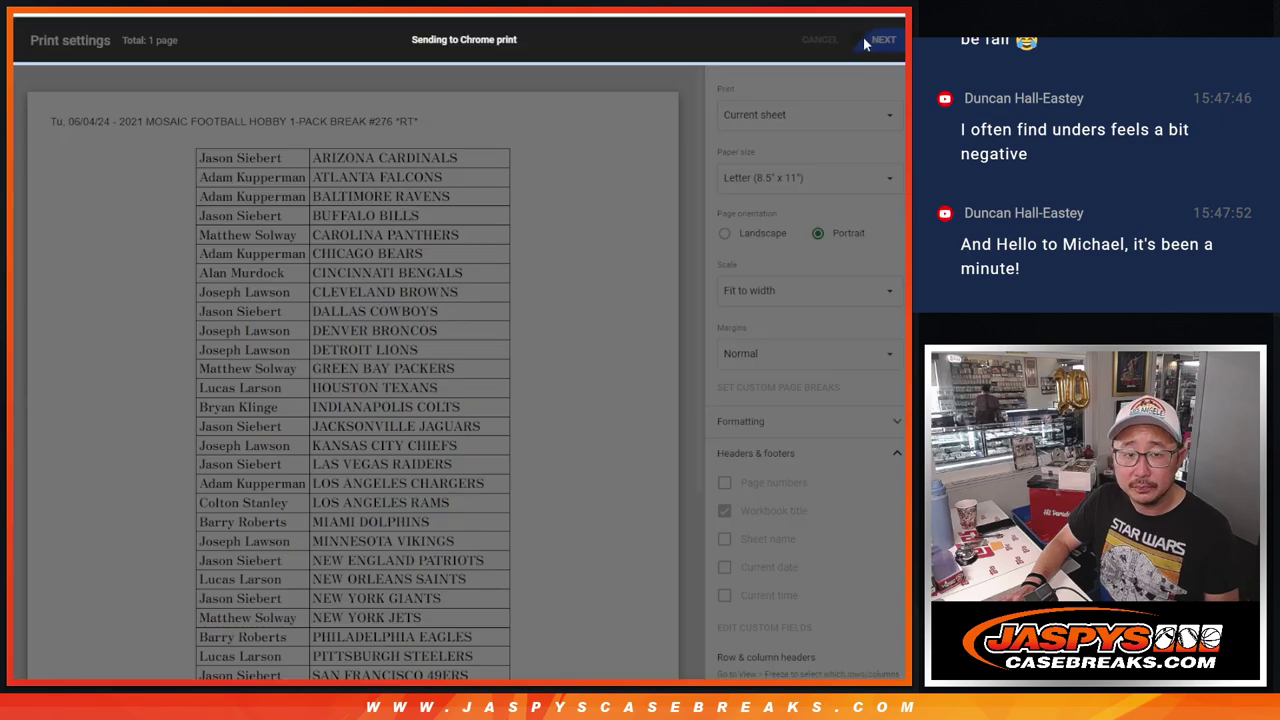
# Copy the participant names in A1:A32 of the break results sheet.
pyautogui.press('Escape')
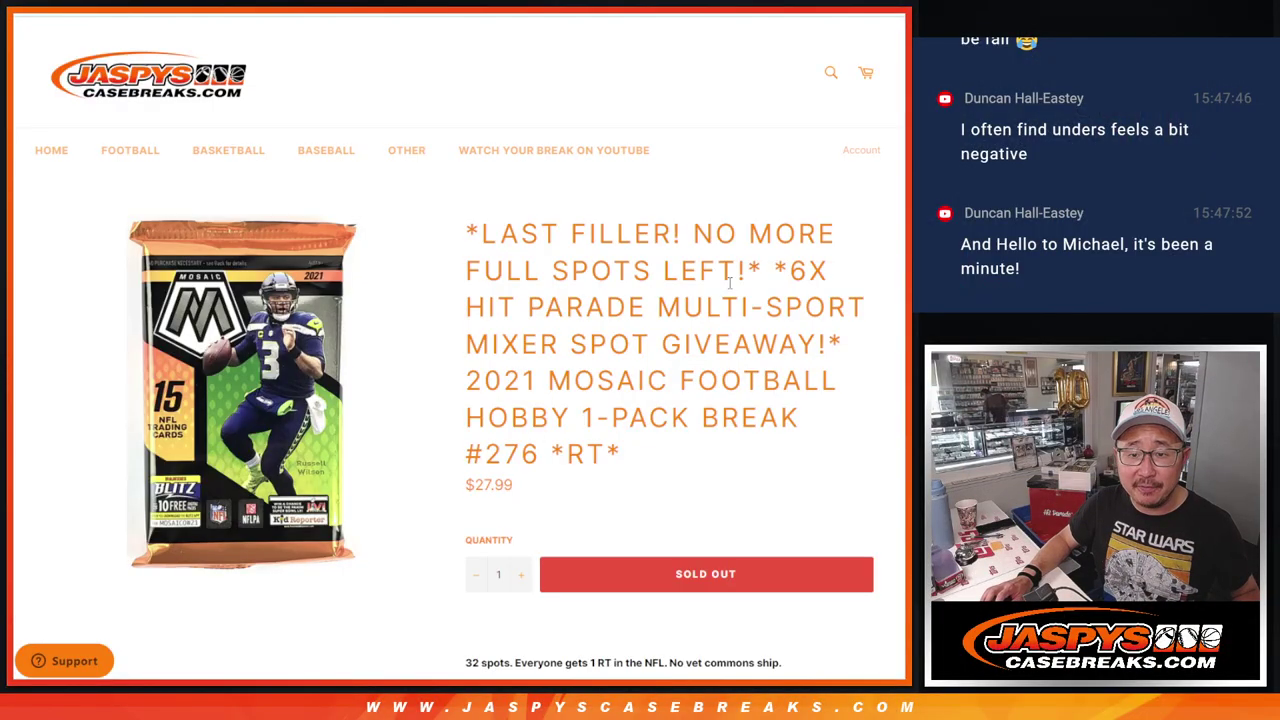
pyautogui.moveTo(790, 280); pyautogui.dragTo(830, 280)
pyautogui.hotkey('ctrl', 'shift', 'Tab')
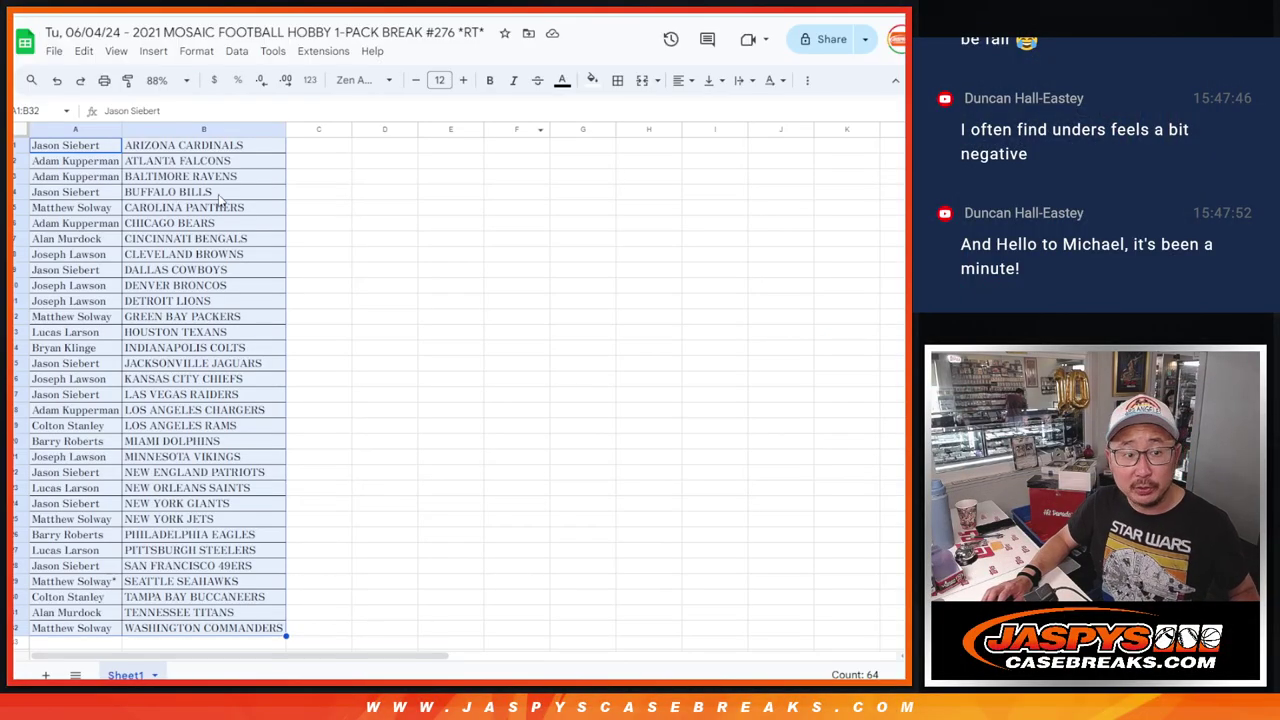
pyautogui.click(91, 147)
pyautogui.keyDown('shift'); pyautogui.click(90, 630); pyautogui.keyUp('shift')
pyautogui.hotkey('ctrl', 'c')
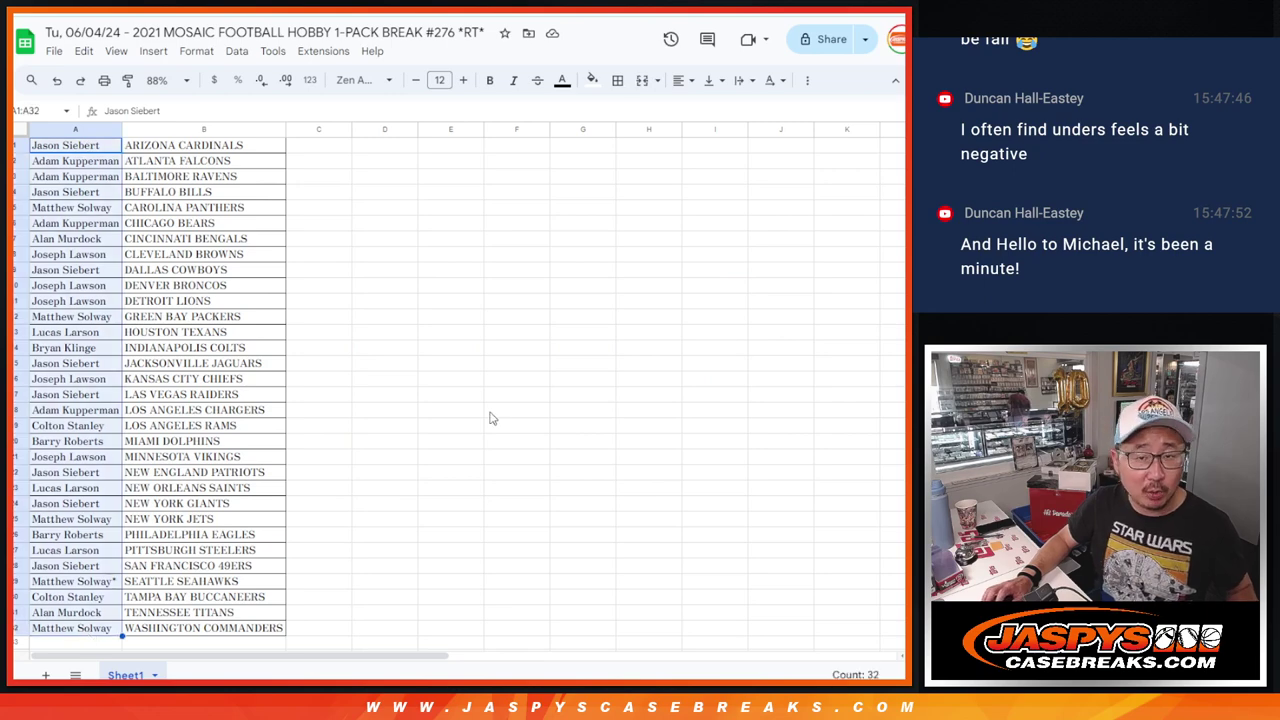
# Switch to the RANDOM.ORG List Randomizer and paste the copied participant names as the list items.
pyautogui.hotkey('ctrl', 'Tab')
pyautogui.hotkey('ctrl', 'Tab')
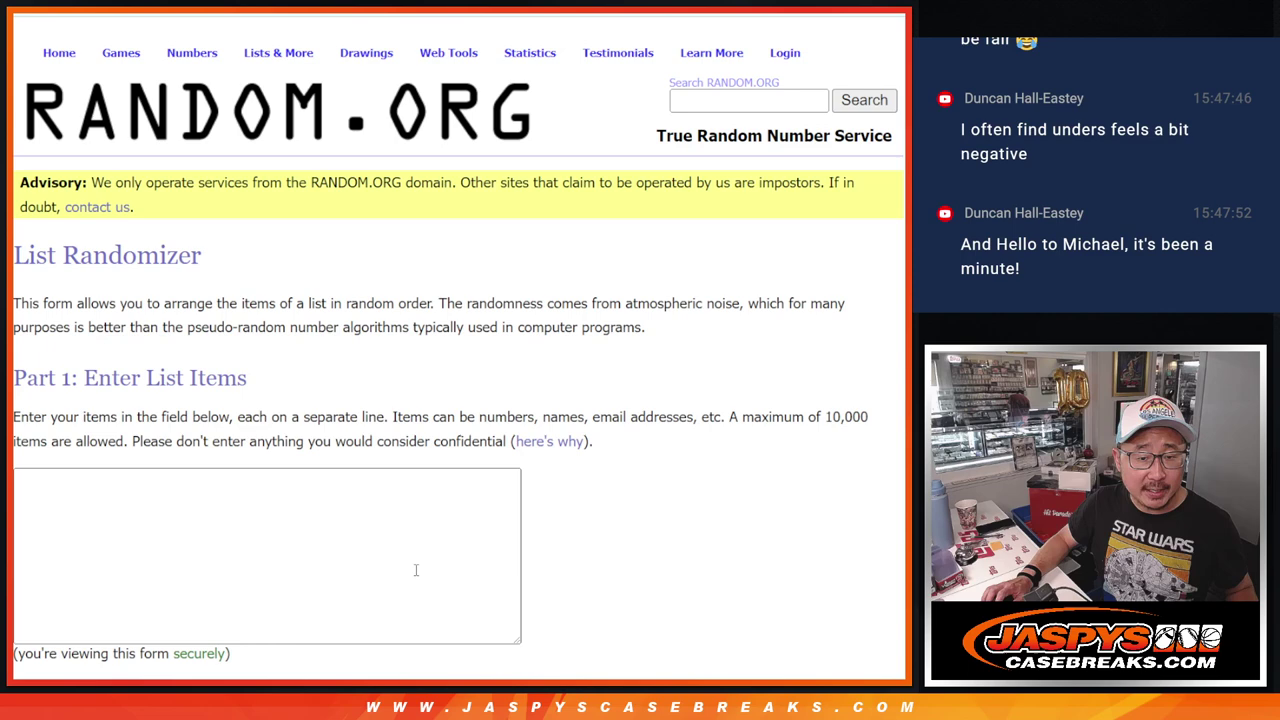
pyautogui.click(417, 571)
pyautogui.hotkey('ctrl', 'v')
# Roll two virtual dice in the RANDOM.ORG Dice Roller.
pyautogui.scroll(4, 426, 591)
pyautogui.hotkey('ctrl', 'shift', 'Tab')
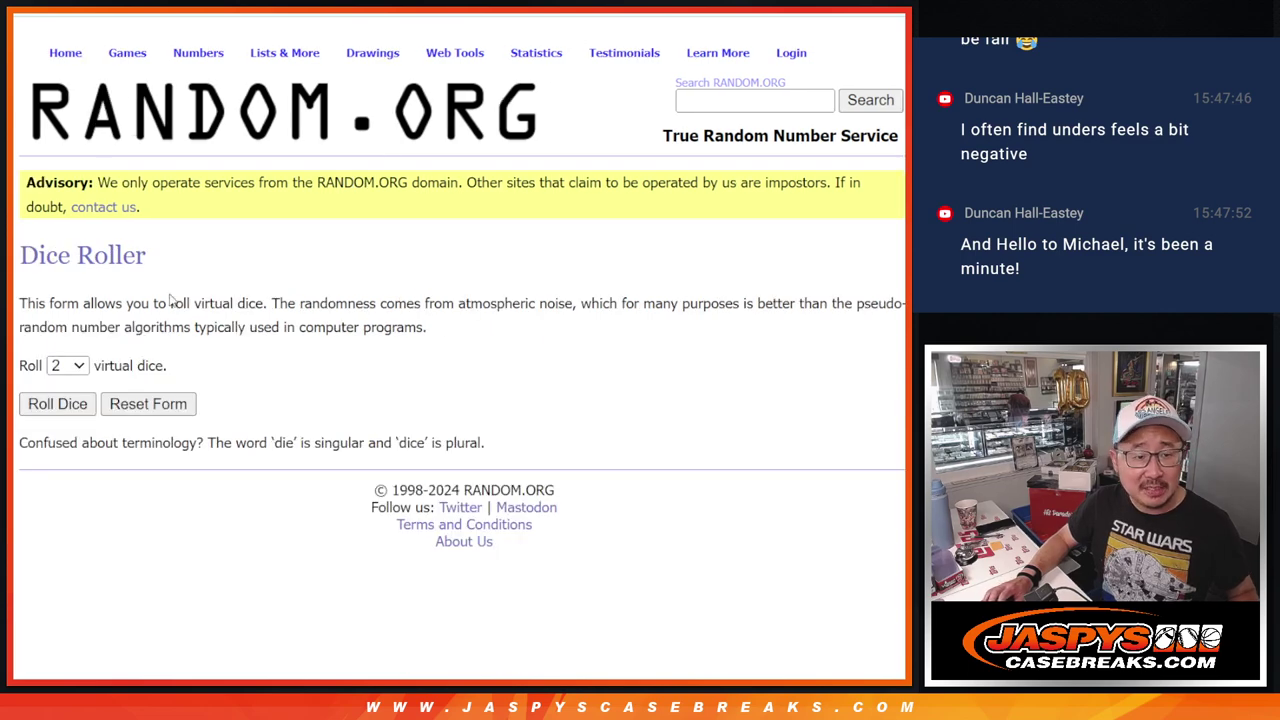
pyautogui.click(57, 403)
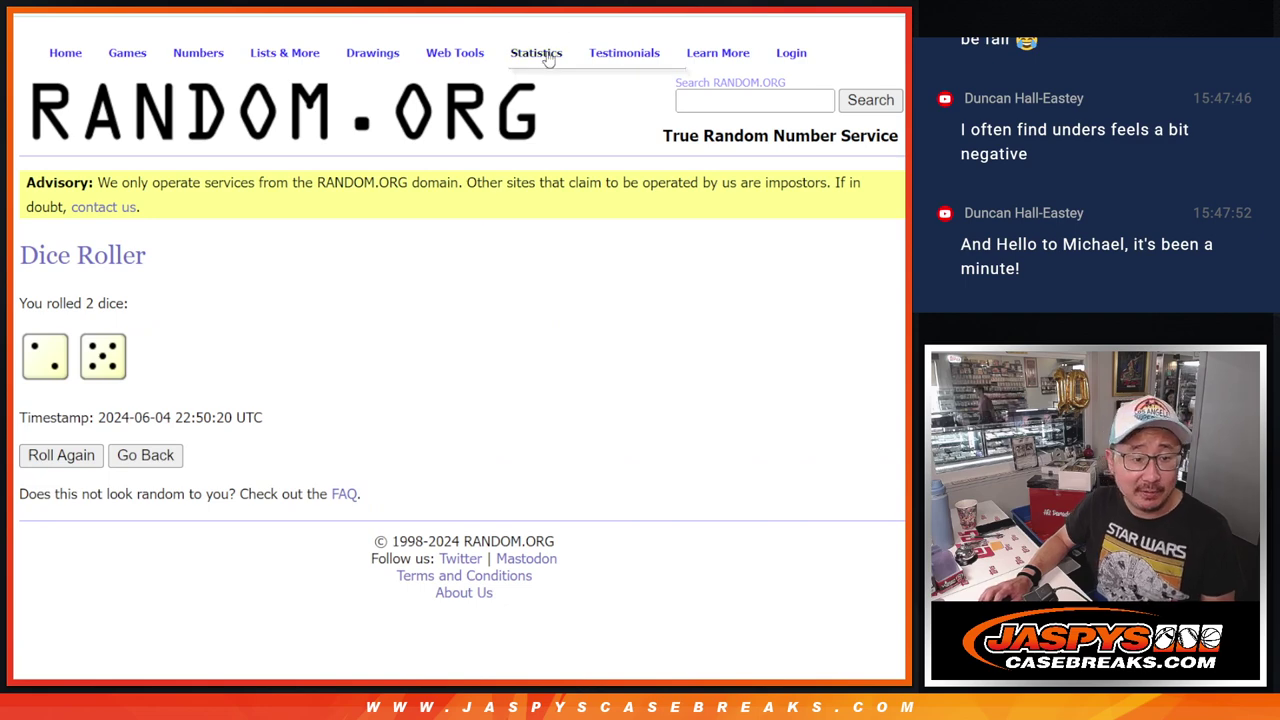
# Randomize the pasted participant list seven times in the List Randomizer.
pyautogui.hotkey('ctrl', 'Tab')
pyautogui.scroll(-2, 571, 423)
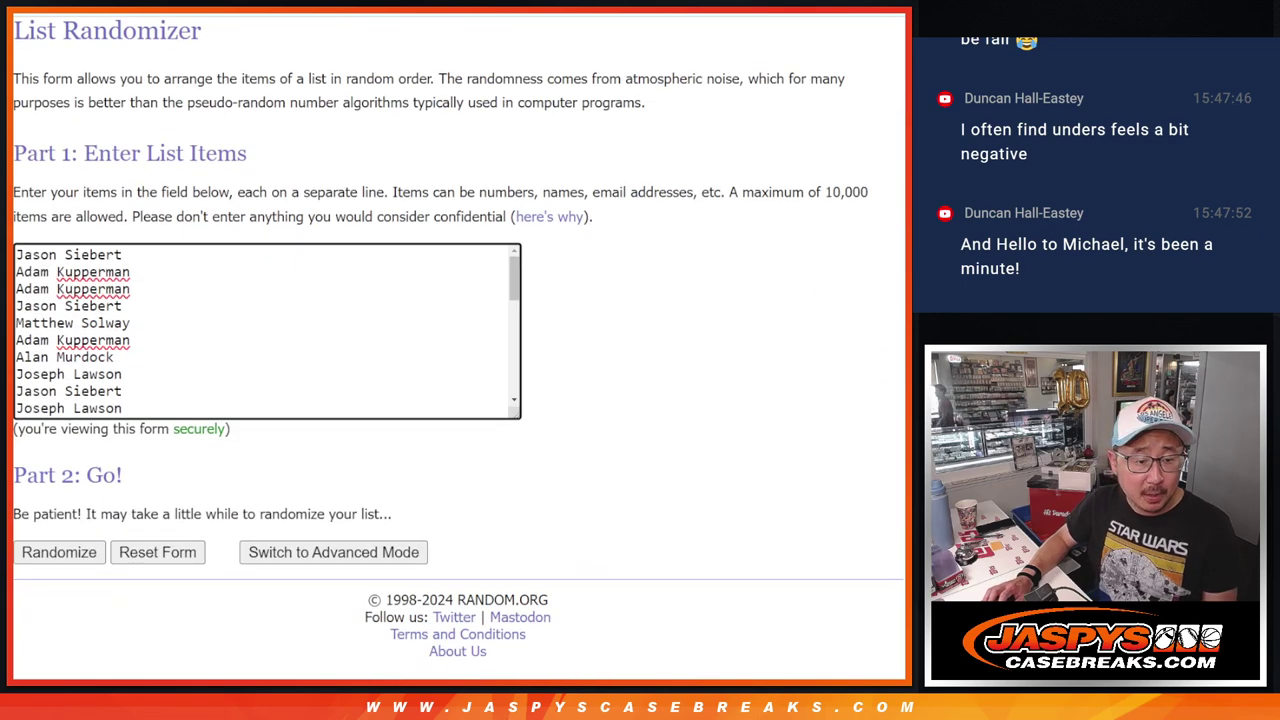
pyautogui.click(38, 555)
pyautogui.click(36, 555)
pyautogui.click(36, 555)
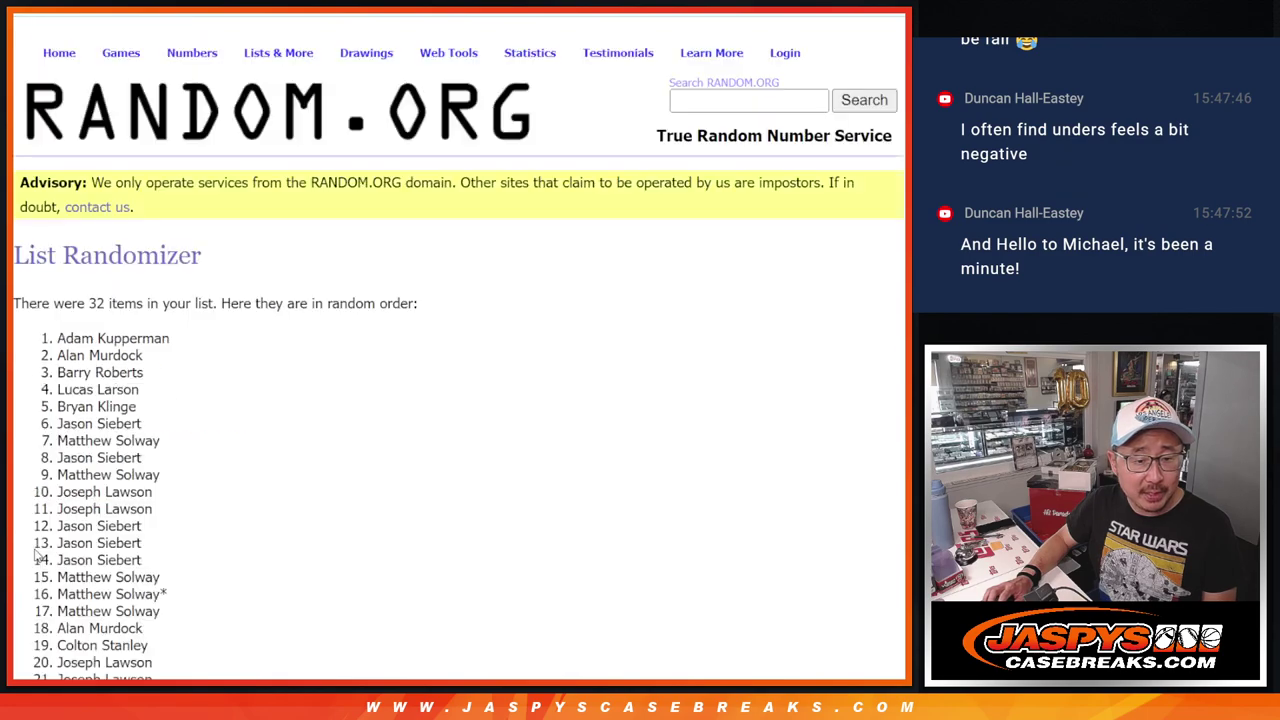
pyautogui.click(36, 555)
pyautogui.click(36, 555)
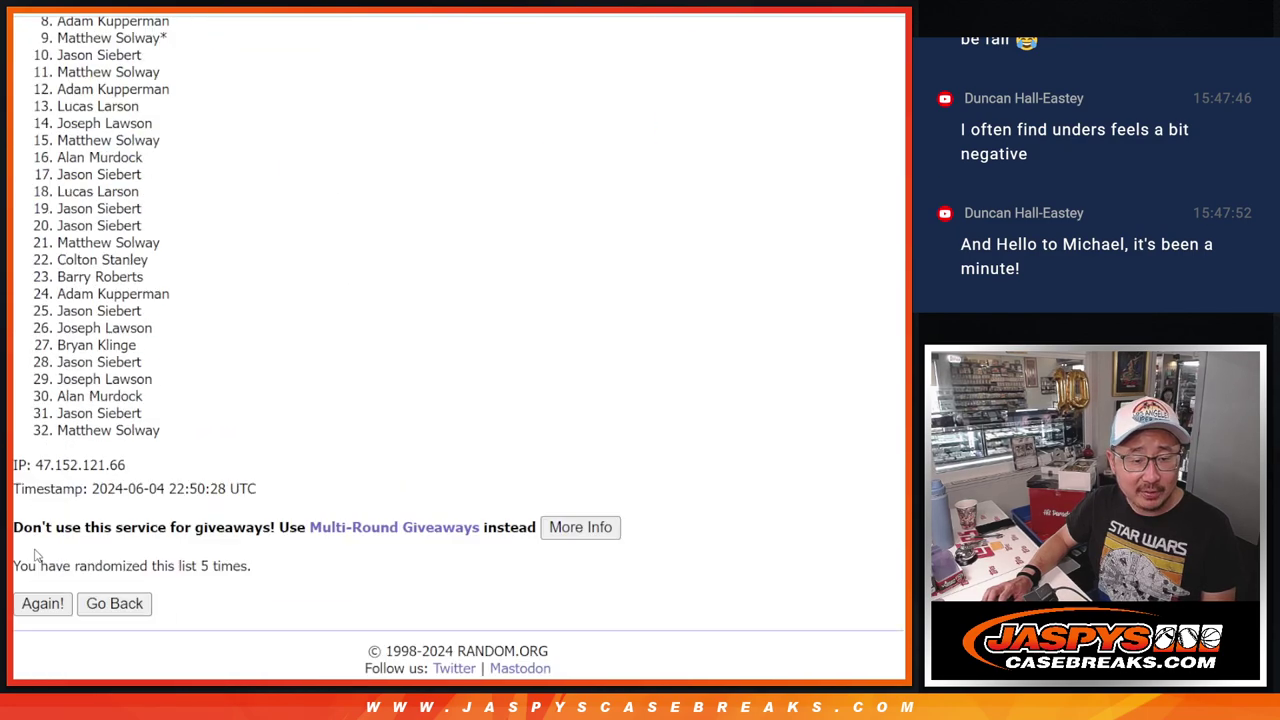
pyautogui.click(36, 555)
pyautogui.click(38, 553)
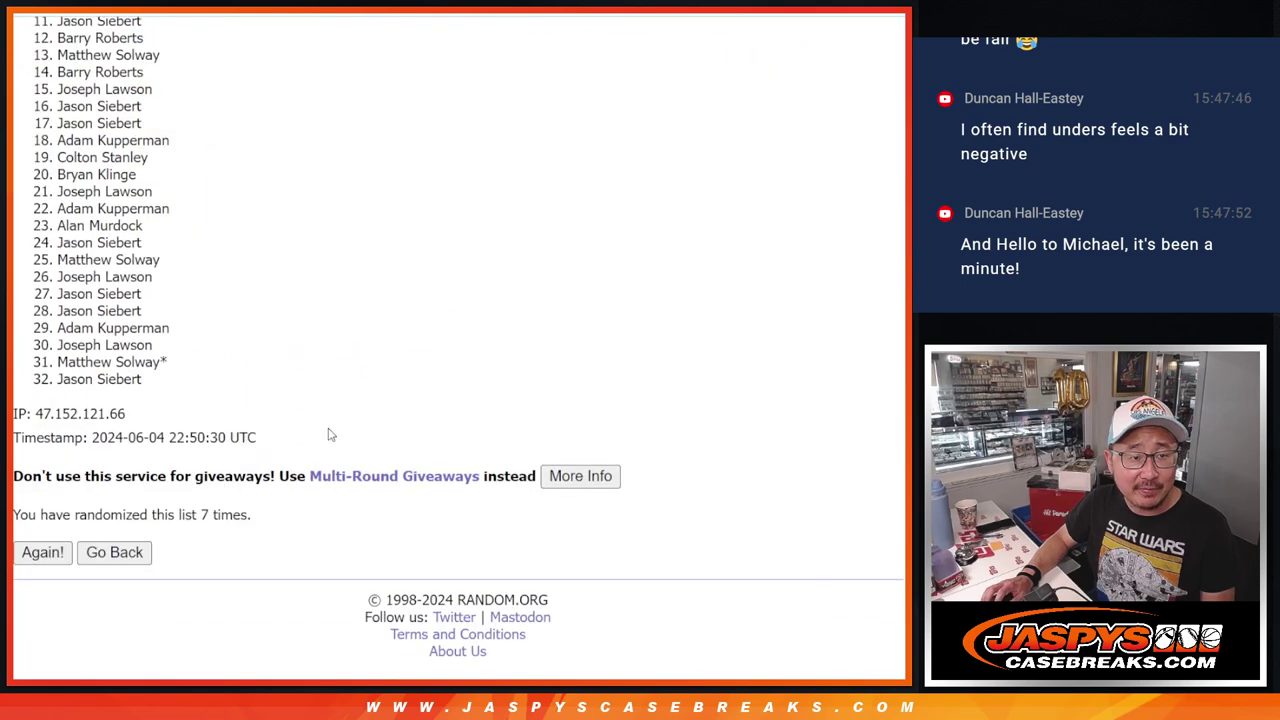
# Review the randomized list from the last entry up to the first and highlight the top six names.
pyautogui.scroll(1, 458, 340)
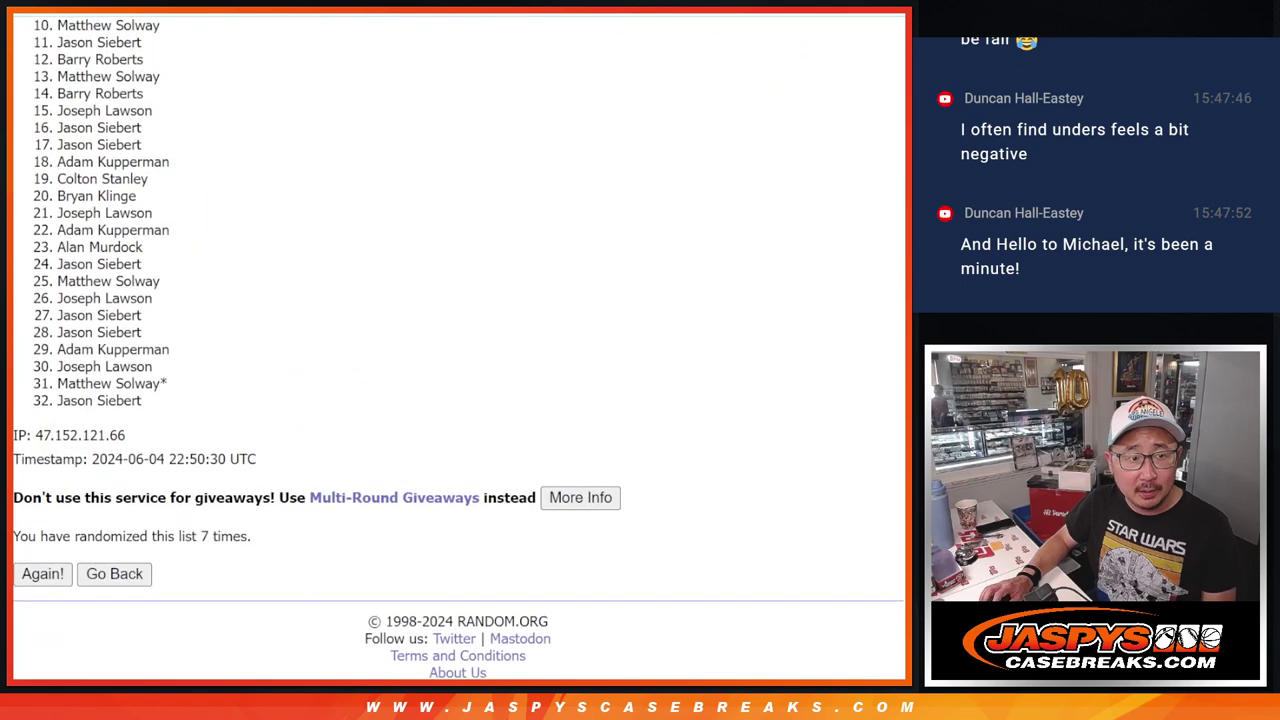
pyautogui.scroll(1, 903, 366)
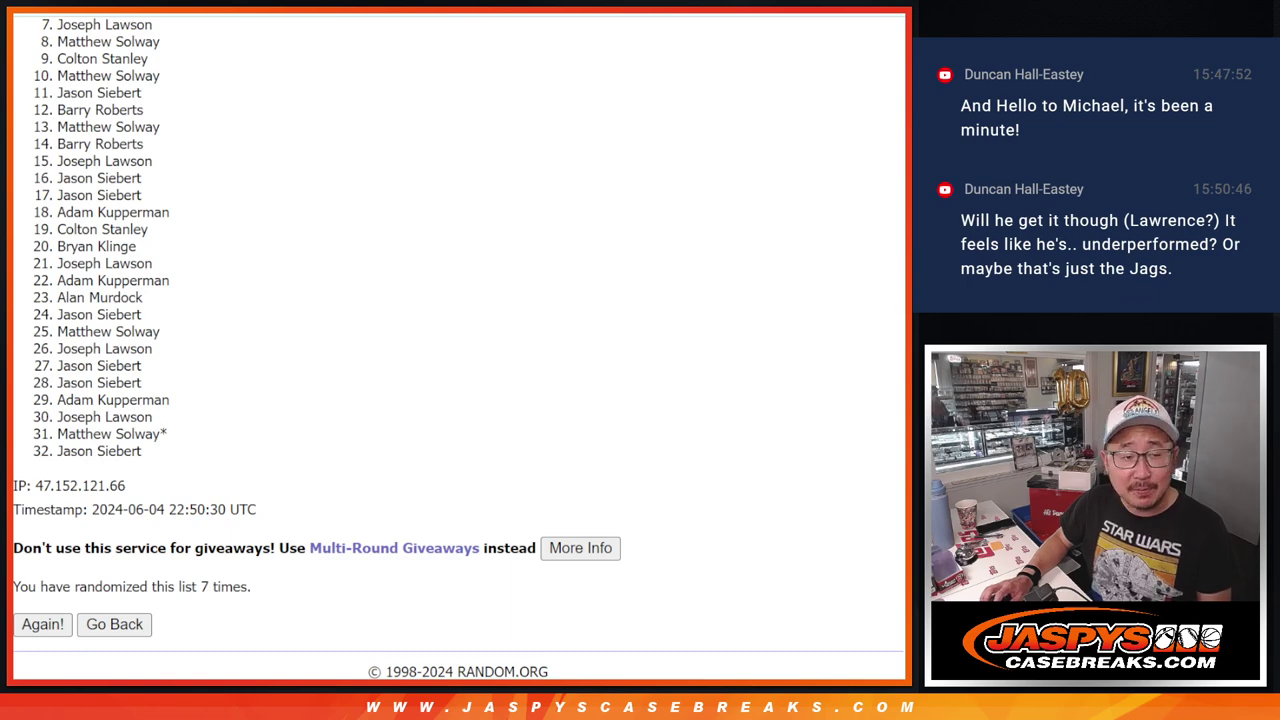
pyautogui.scroll(1, 458, 348)
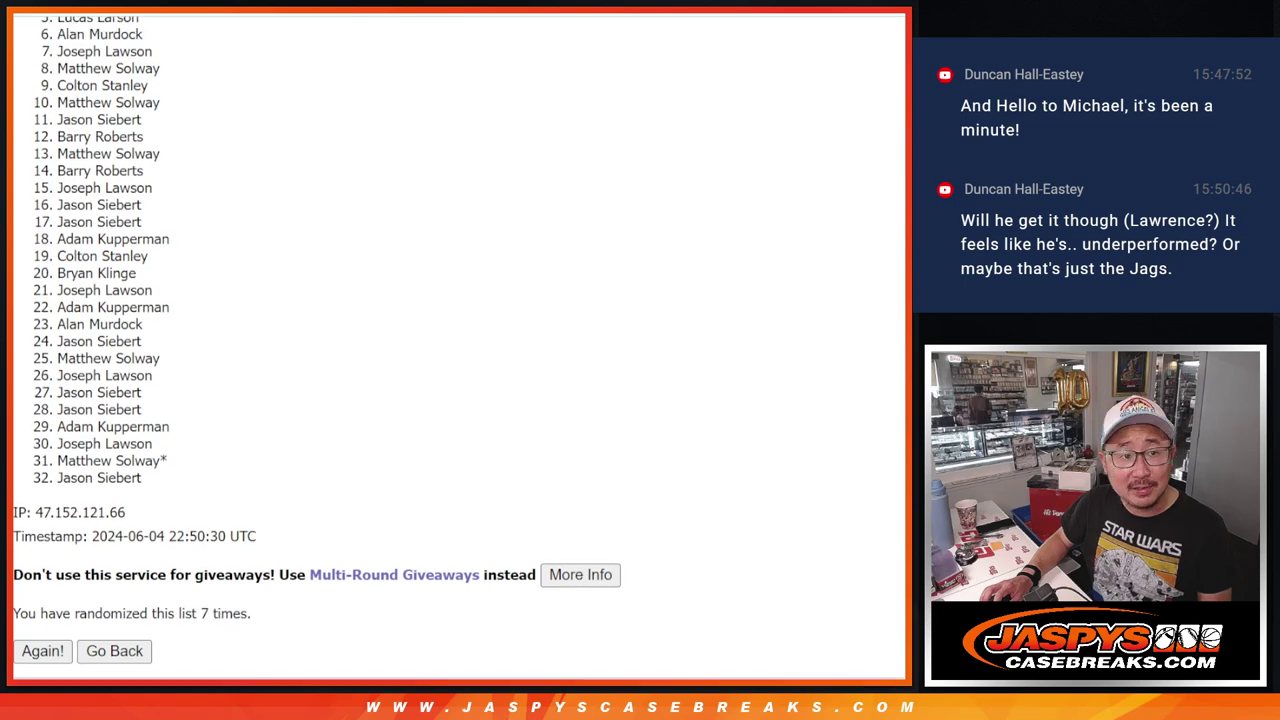
pyautogui.scroll(1, 458, 348)
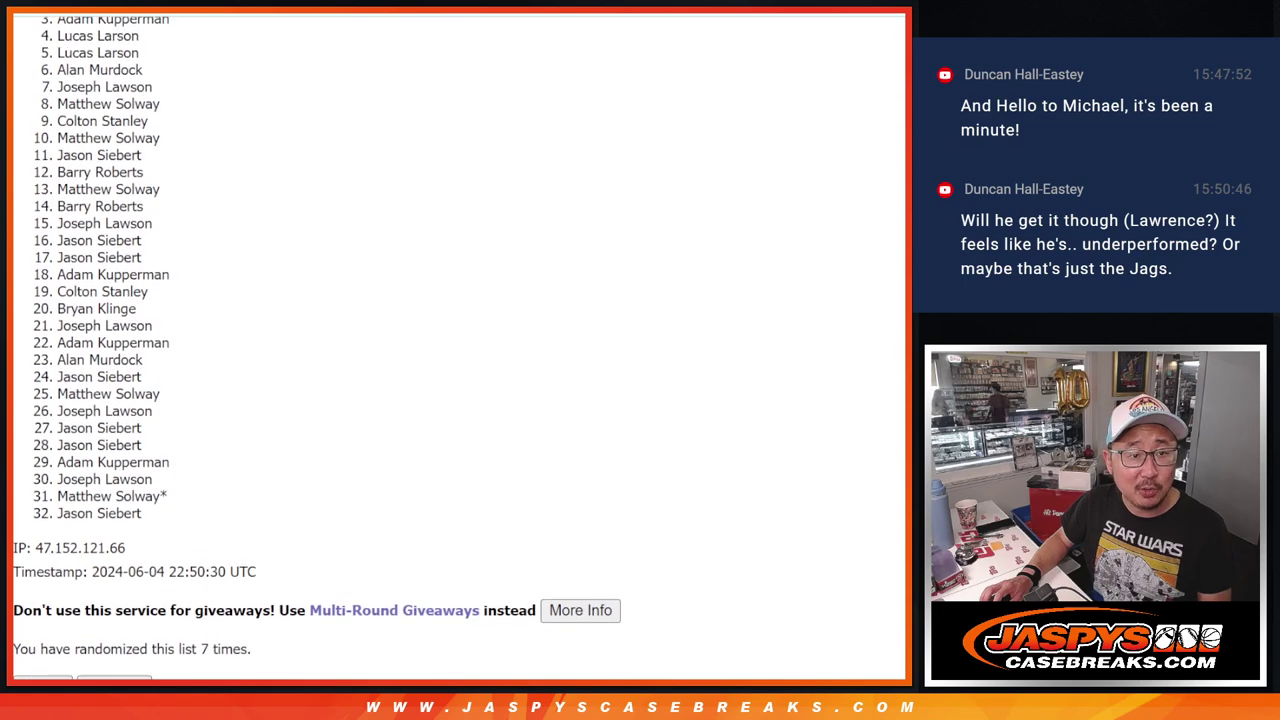
pyautogui.scroll(1, 458, 348)
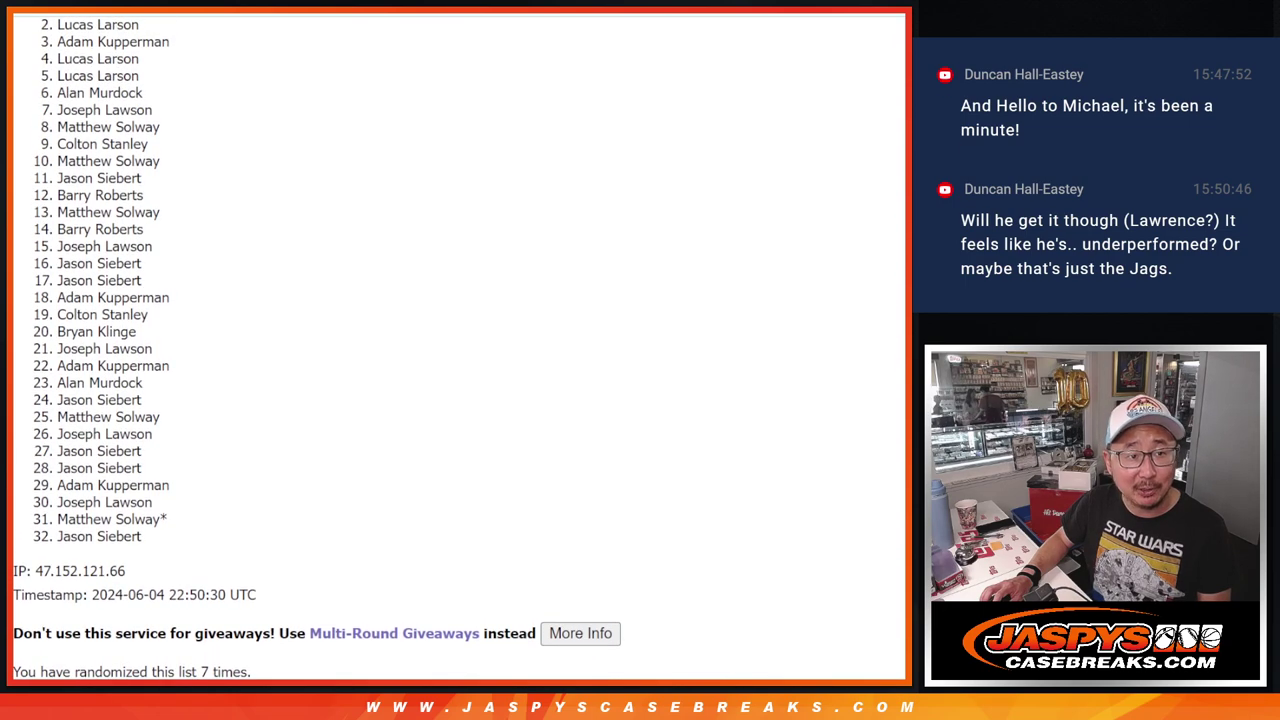
pyautogui.scroll(1, 503, 206)
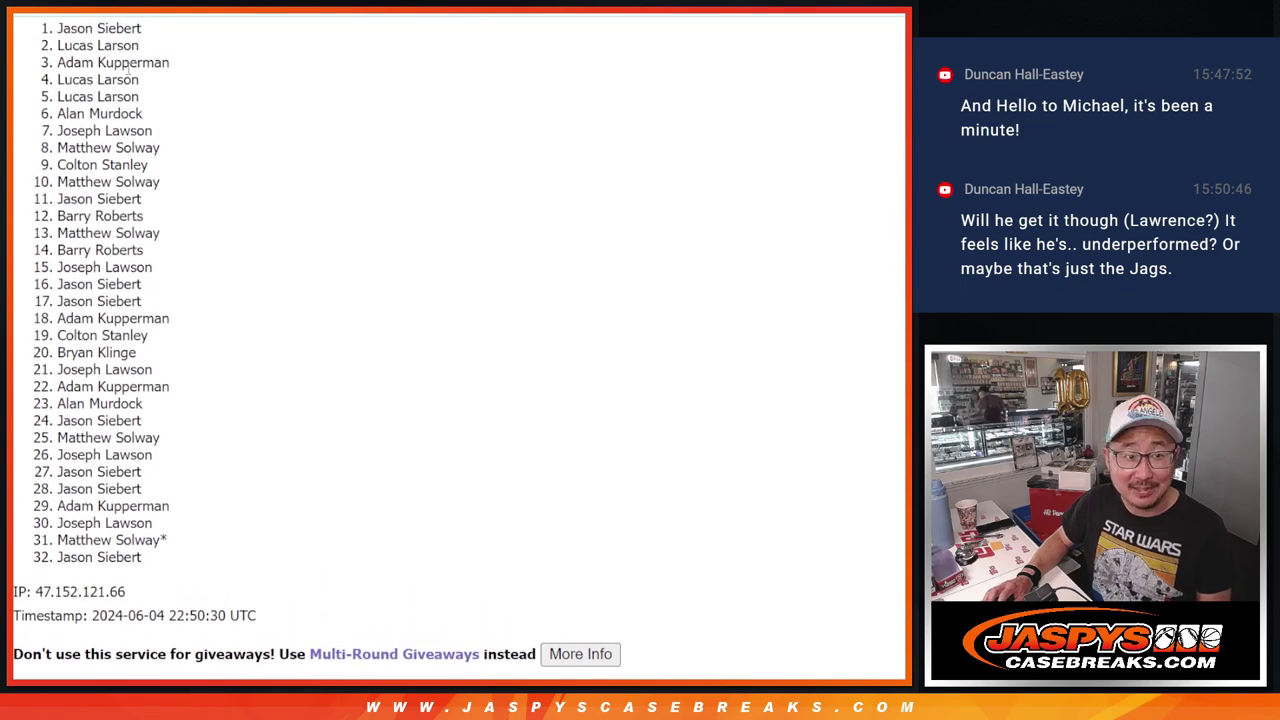
pyautogui.moveTo(60, 28); pyautogui.dragTo(156, 116)
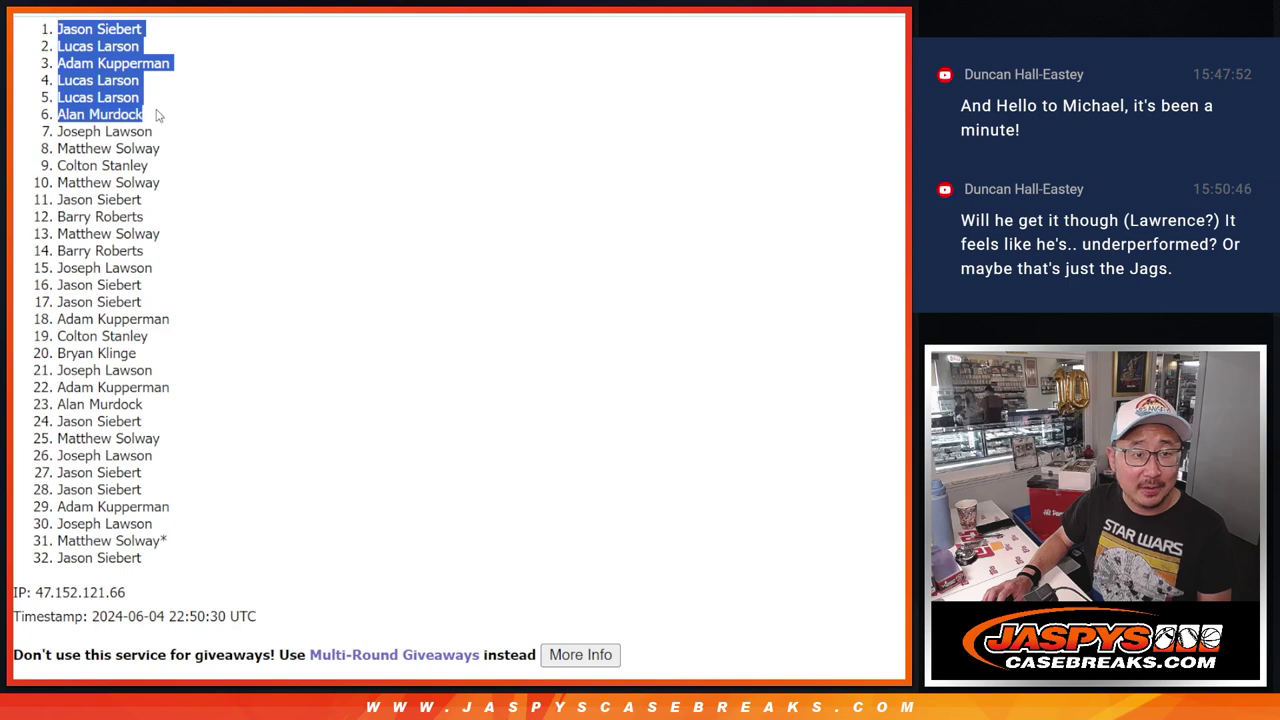
pyautogui.scroll(-3, 474, 246)
pyautogui.scroll(3, 476, 240)
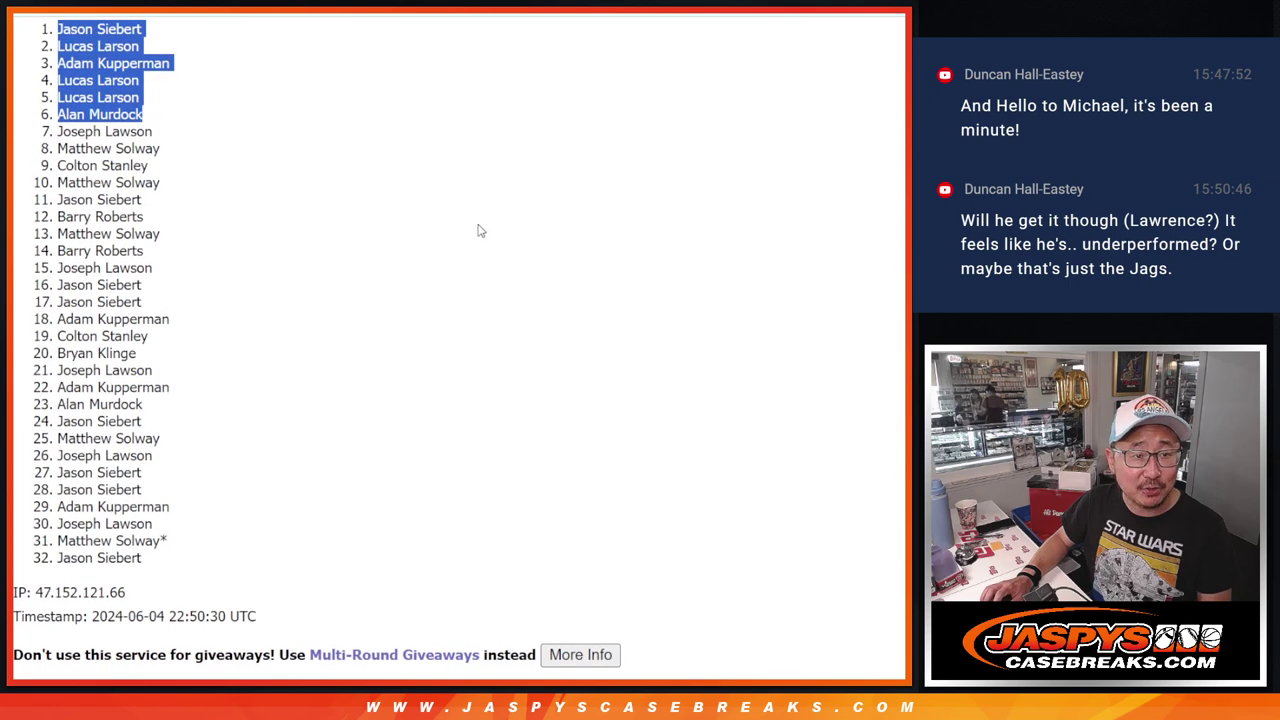